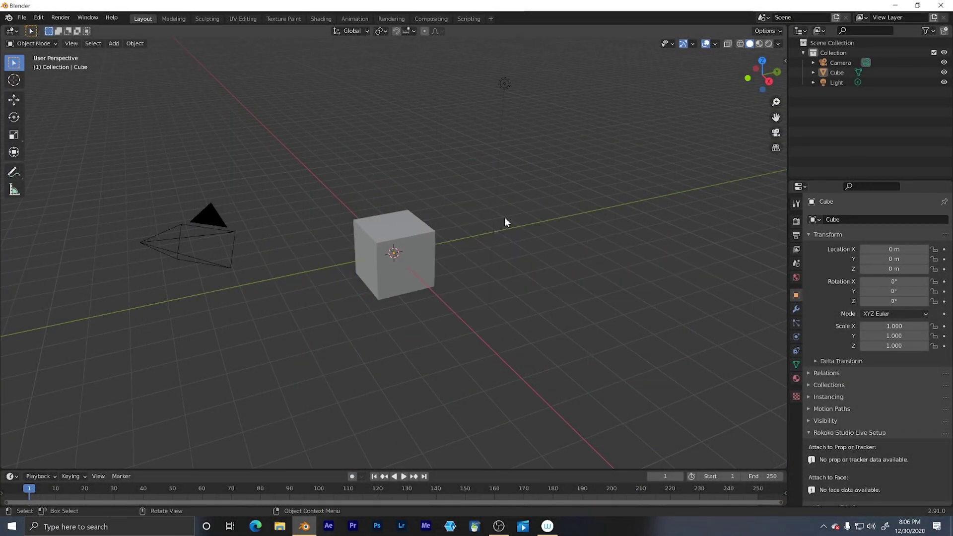
Select everything in the starter scene and delete the cube, camera and light.
middle_click_drag(504, 216, 492, 218)
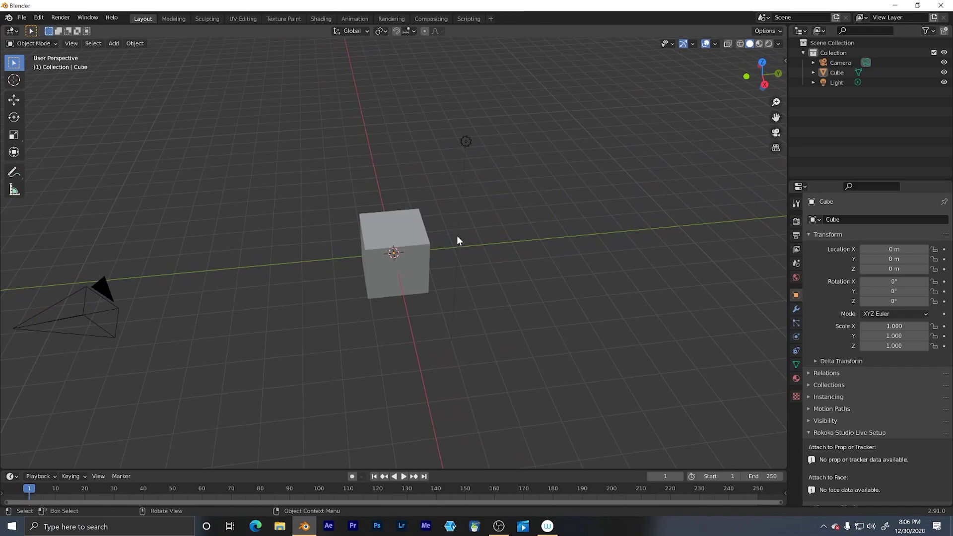
key("a")
key("Delete")
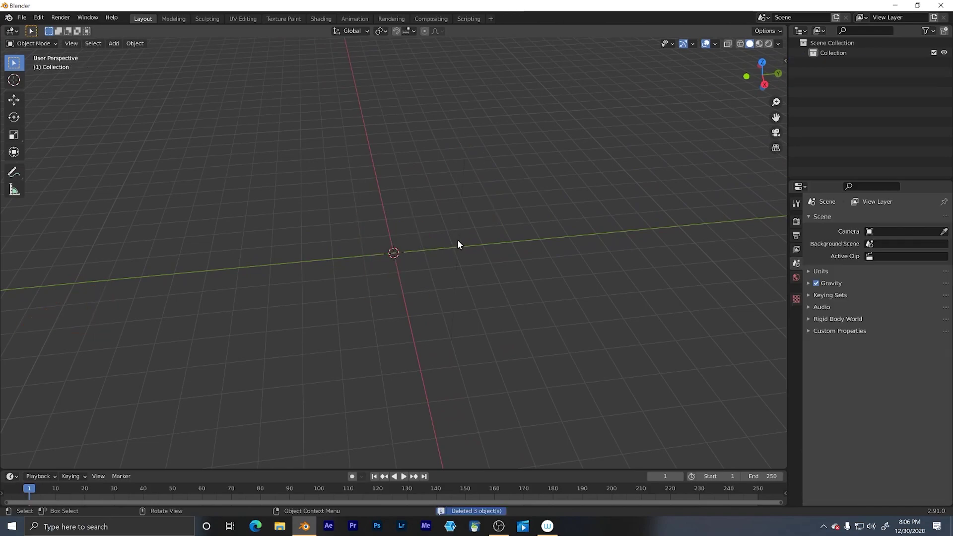
Import video (4).mp4 from the Video Textures folder as an image plane with an Emit material.
key("shift+a")
mouse_move(453, 233)
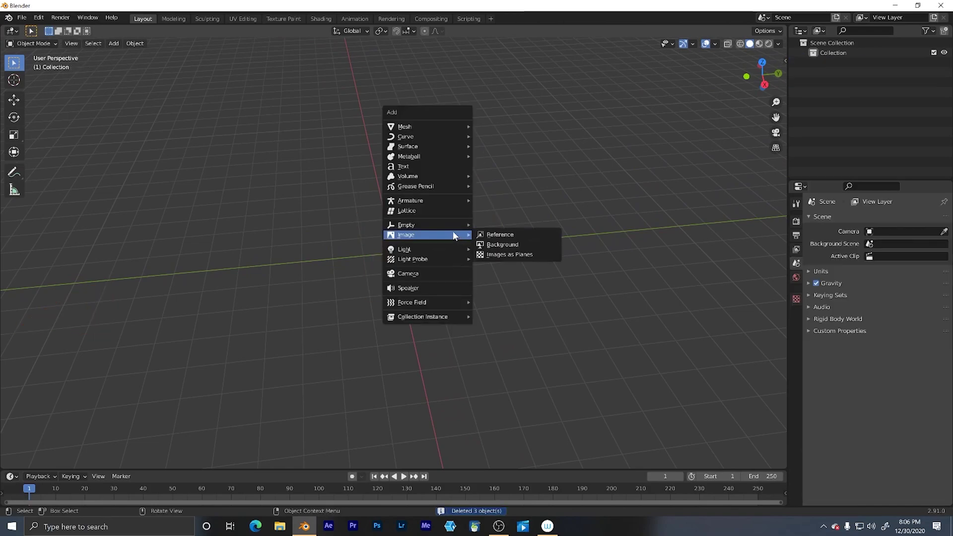
left_click(505, 255)
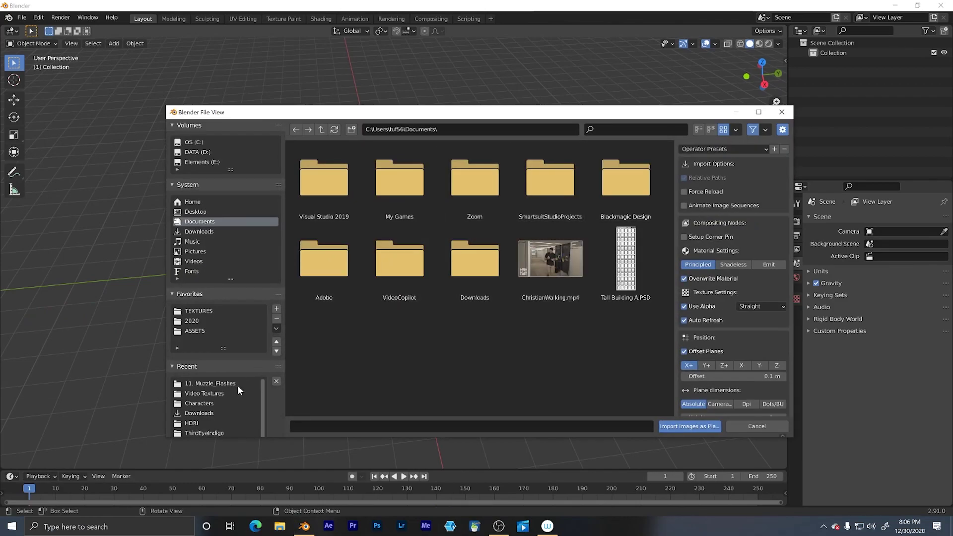
left_click(221, 394)
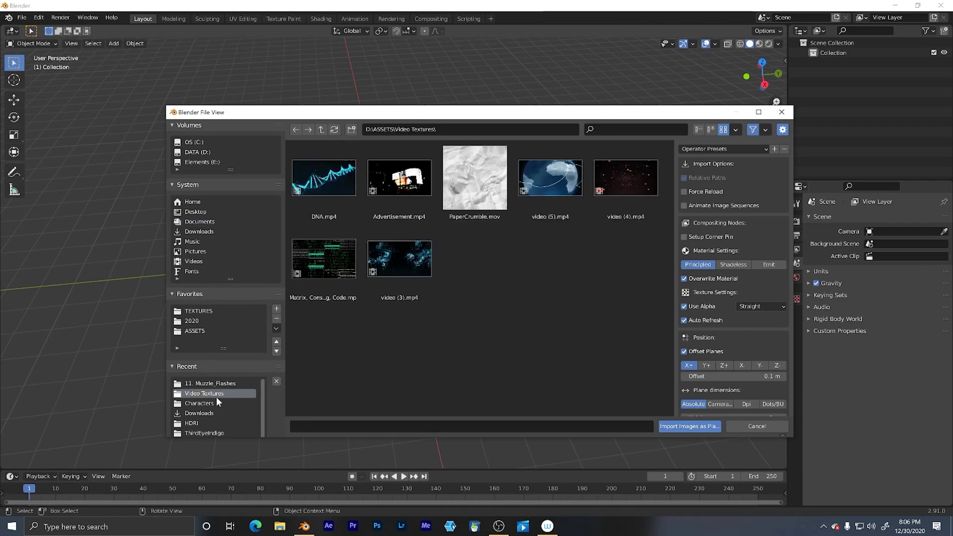
left_click(642, 181)
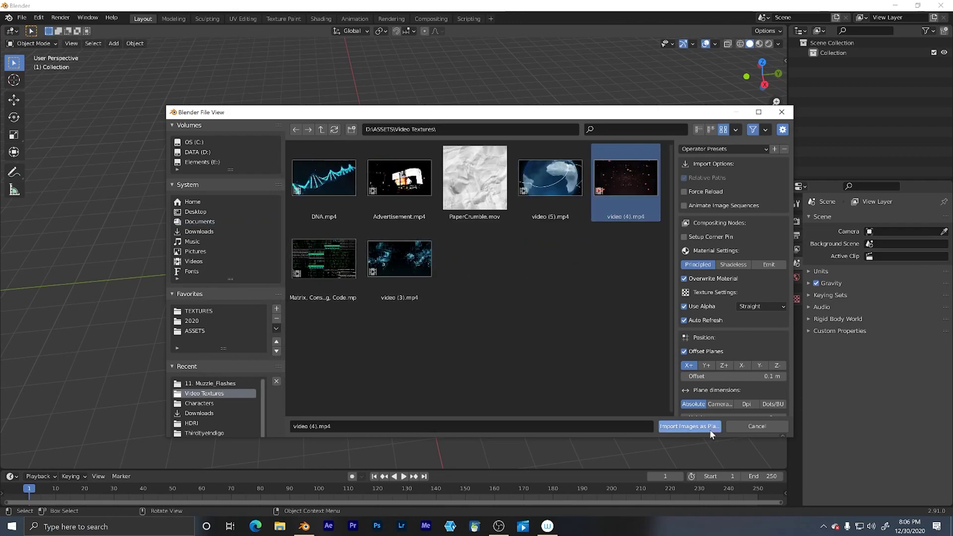
left_click(769, 264)
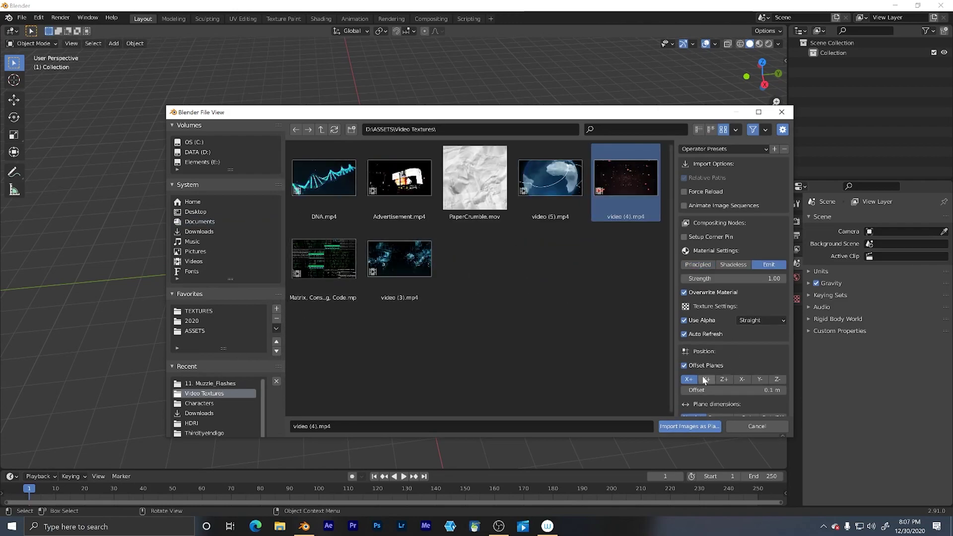
left_click(703, 426)
Switch the viewport to Rendered shading and start playing the video on the plane.
middle_click_drag(490, 195, 454, 228)
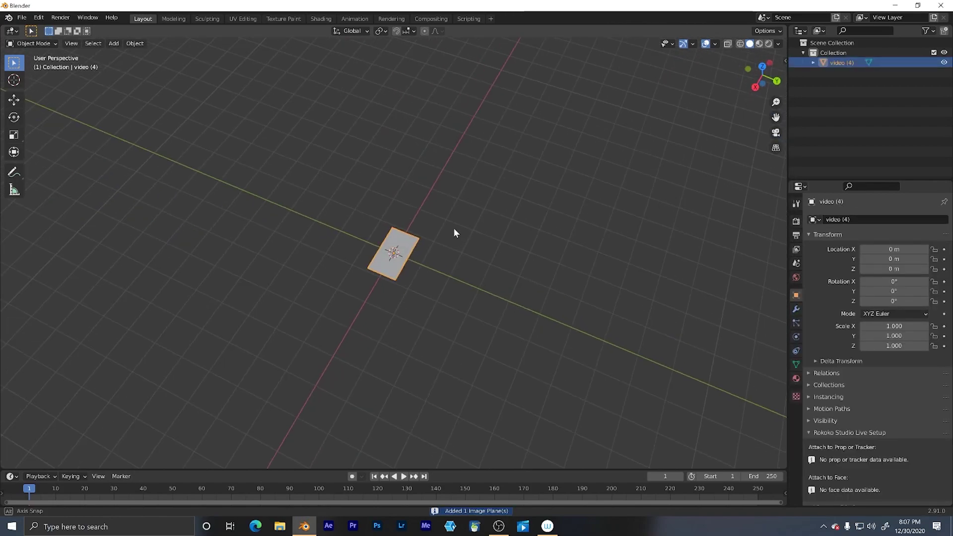
key("z")
left_click(467, 148)
mouse_move(487, 168)
middle_mouse_down()
mouse_move(456, 291)
mouse_move(468, 227)
mouse_move(510, 233)
mouse_move(486, 248)
mouse_move(493, 200)
middle_mouse_up()
scroll(459, 275, "up", 4)
key("space")
scroll(494, 200, "up", 2)
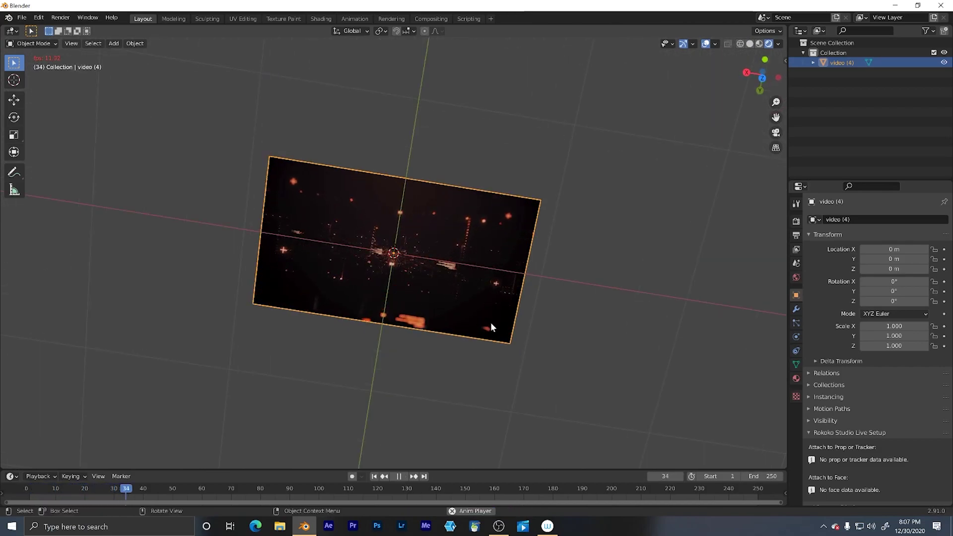
Switch to Material Preview, stop playback at frame 129, and split the viewport into two areas.
key("z")
left_click(491, 291)
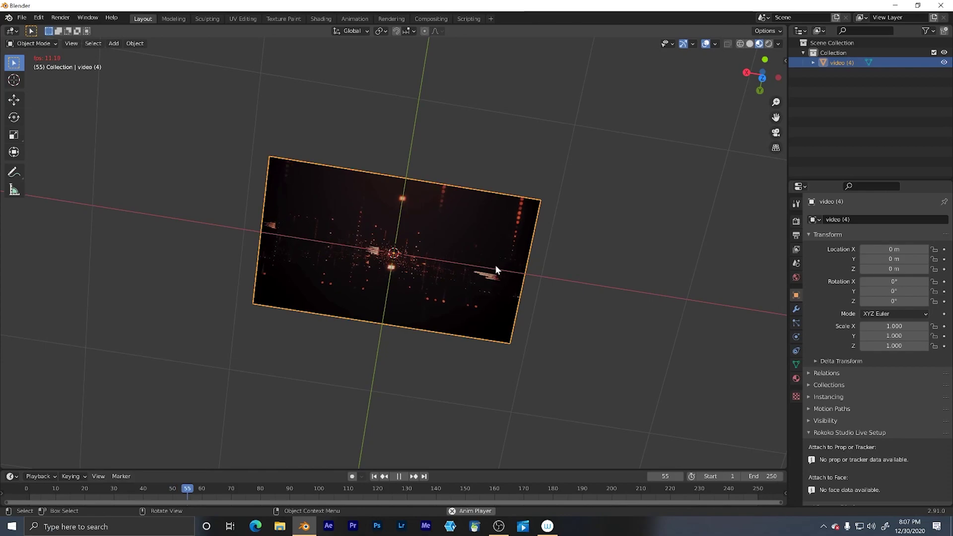
mouse_move(495, 265)
middle_mouse_down()
mouse_move(498, 290)
mouse_move(498, 250)
middle_mouse_up()
middle_click_drag(531, 286, 552, 297)
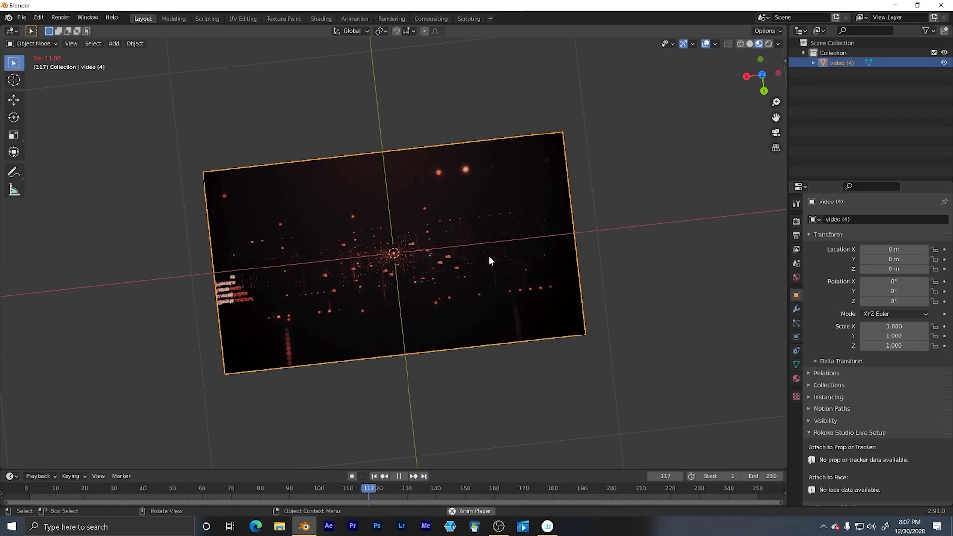
key("space")
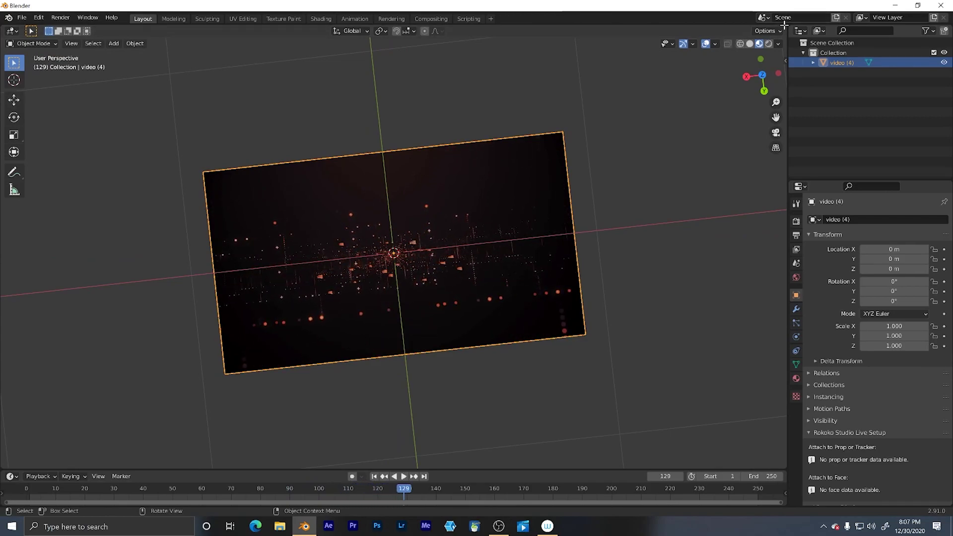
left_click_drag(783, 24, 765, 243)
Turn the top area into a Shader Editor showing the plane's material and shift the Image Texture node left.
left_click(18, 32)
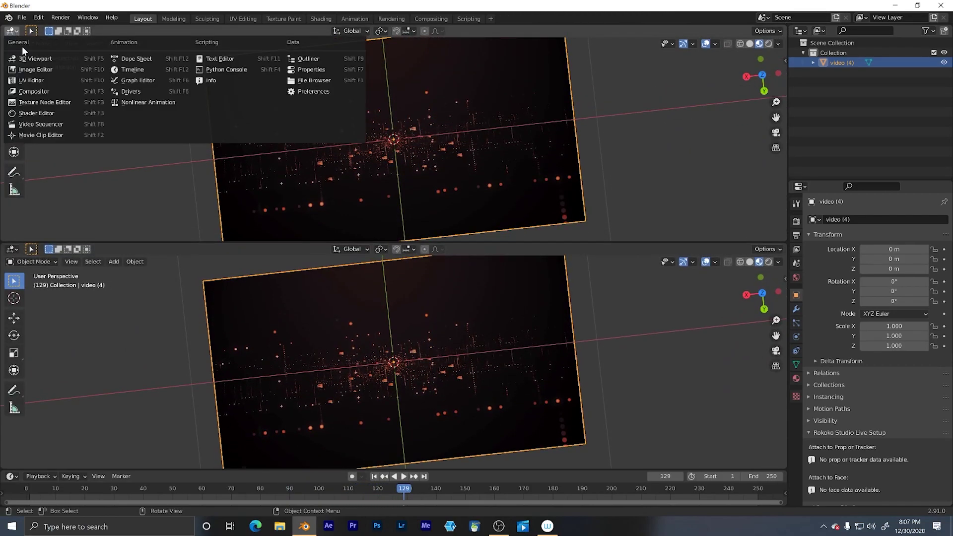
left_click(53, 113)
key("Home")
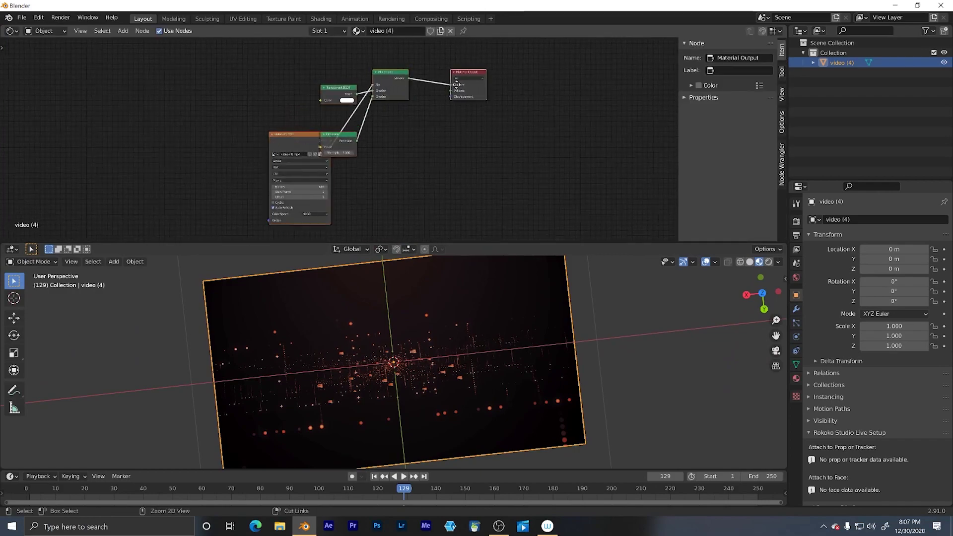
middle_click_drag(338, 181, 388, 156)
left_click_drag(350, 109, 293, 104)
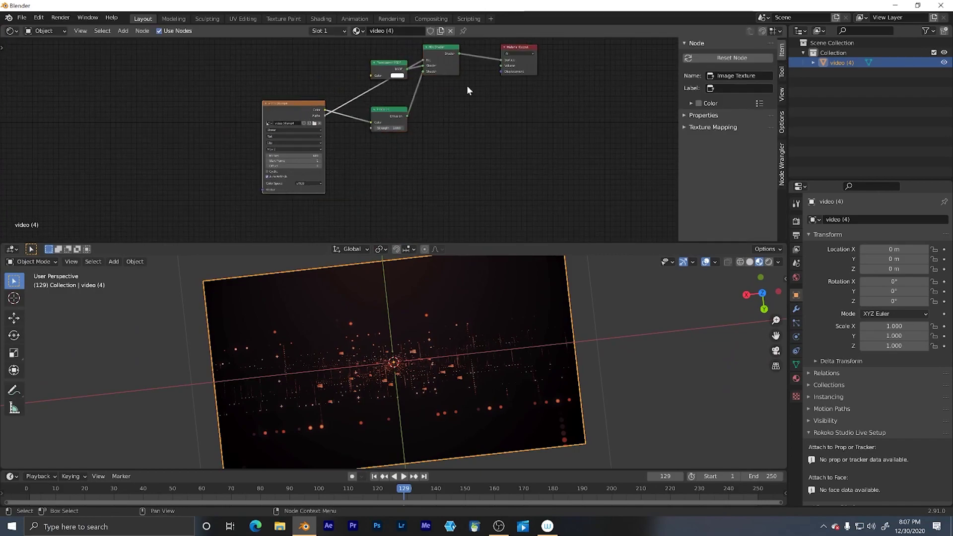
left_click(10, 31)
left_click(332, 179)
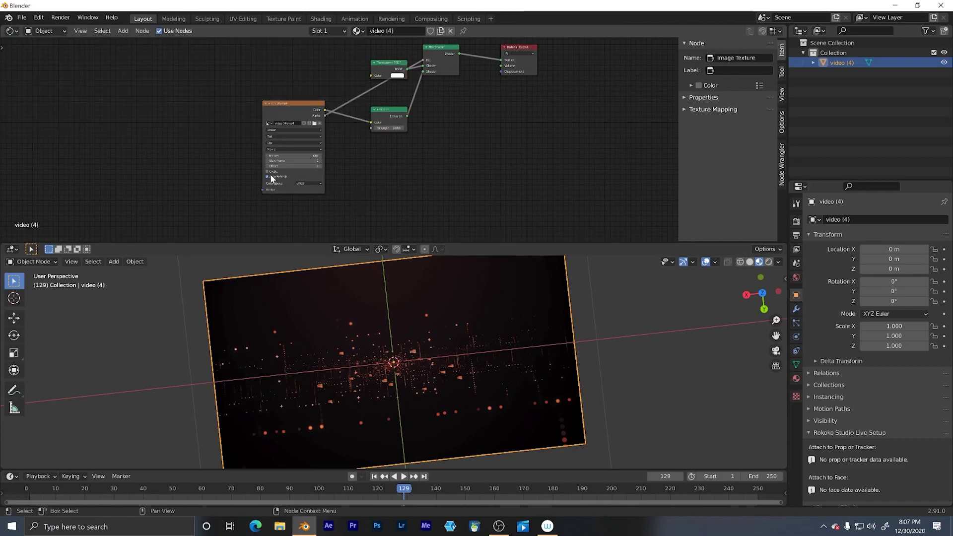
Edit the Image Texture node's Frames and Offset values, then insert a keyframe on Offset.
middle_click_drag(380, 149, 454, 156)
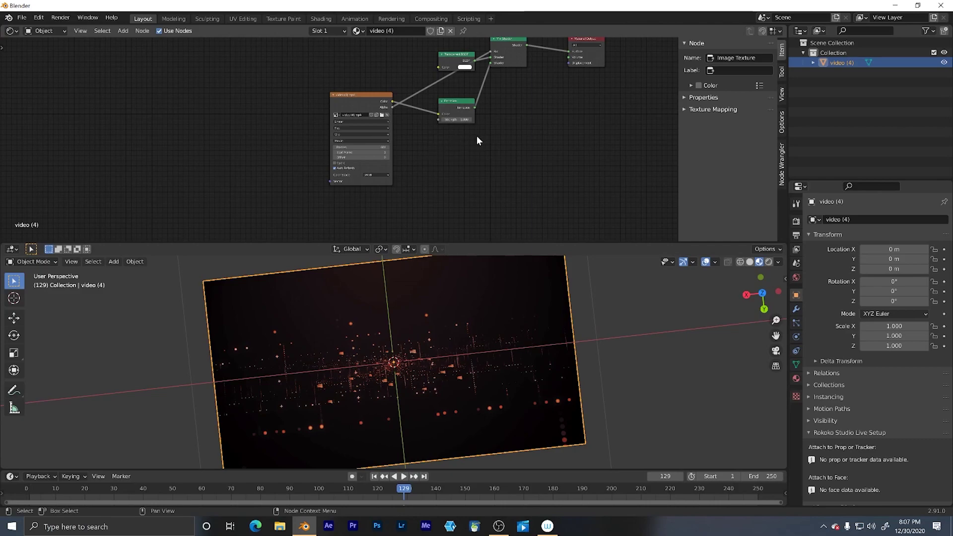
left_click(377, 148)
key("Return")
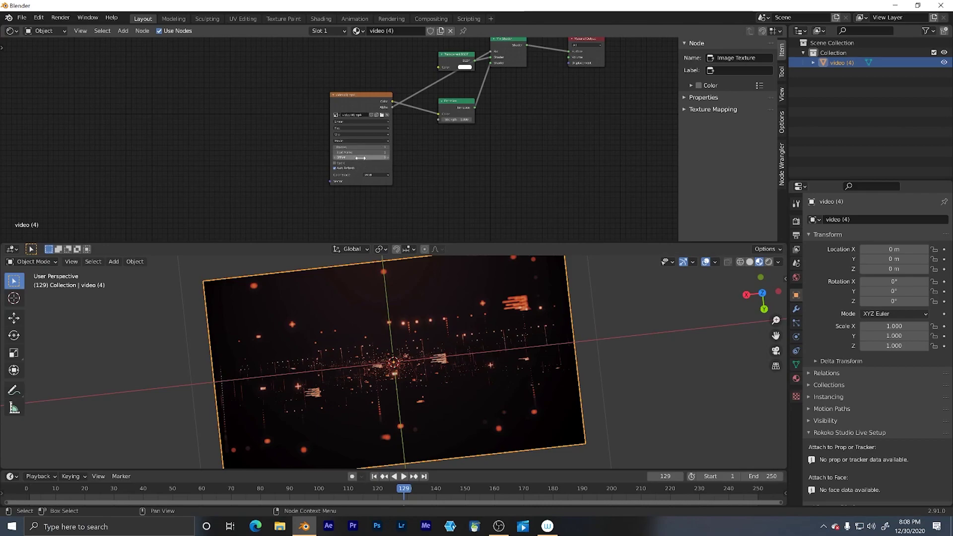
mouse_move(360, 158)
left_mouse_down()
mouse_move(391, 163)
mouse_move(378, 157)
left_mouse_up()
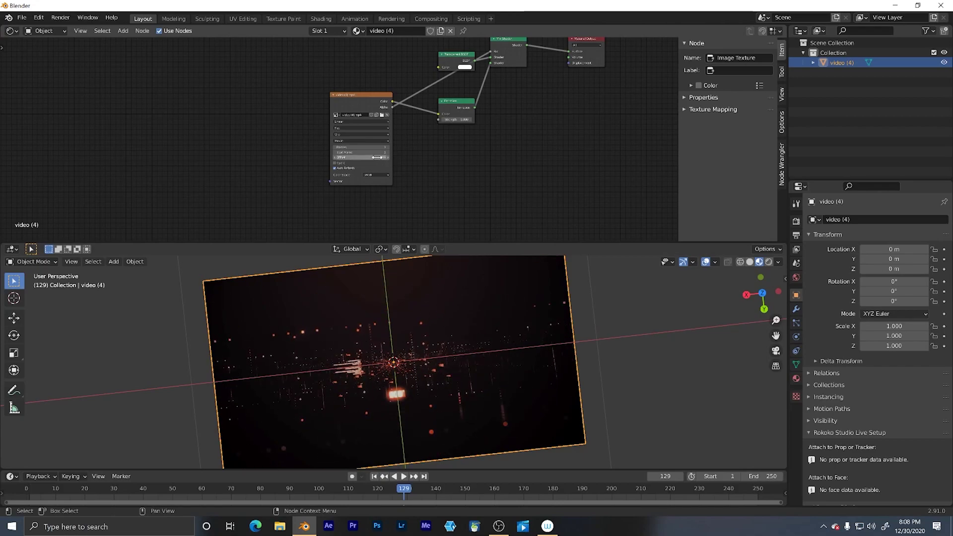
left_click(377, 158)
key("Return")
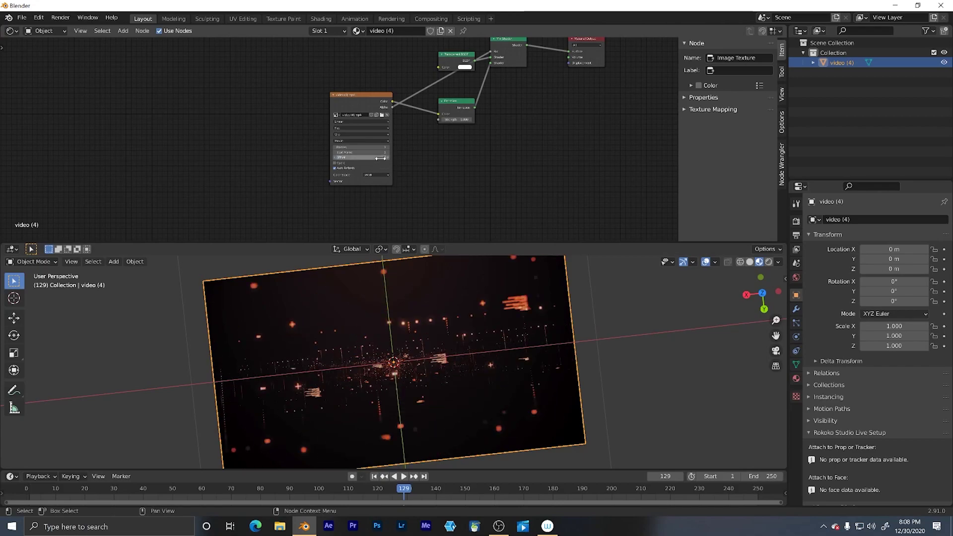
key("i")
Turn the top area into a Graph Editor spanning frames -80 to 280.
left_click(15, 32)
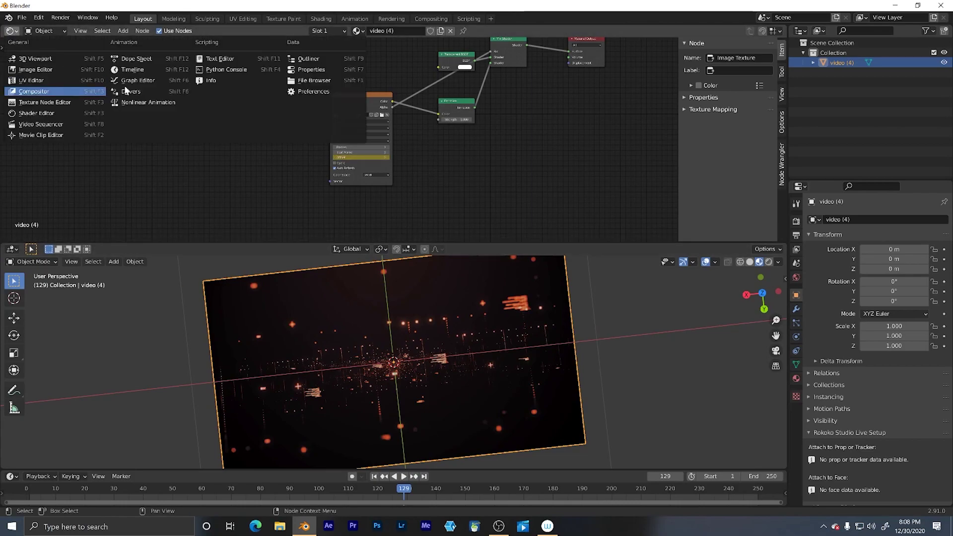
left_click(133, 79)
middle_click_drag(389, 106, 451, 163)
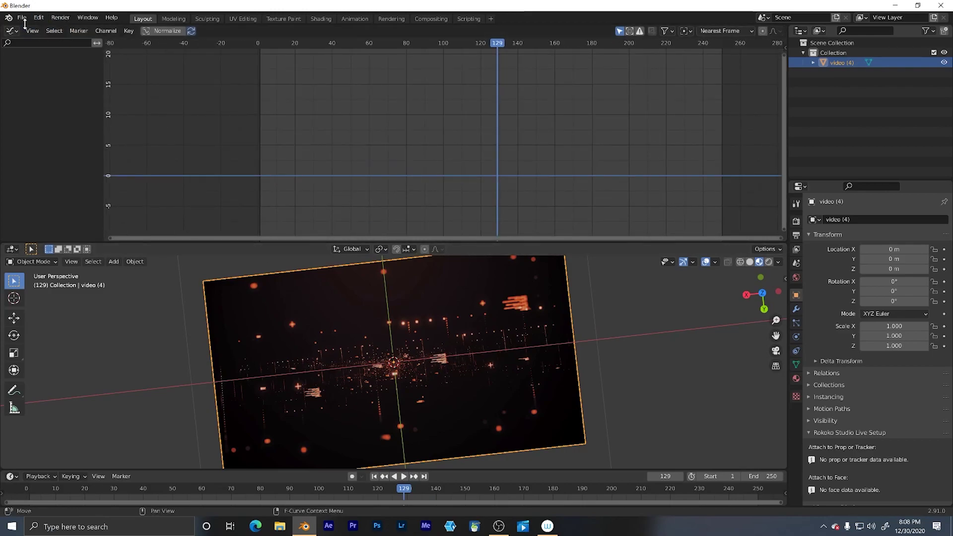
Select the Image Texture node in a temporary lower Shader Editor, expand its Offset channel, then restore the 3D view.
left_click(12, 249)
left_click(51, 331)
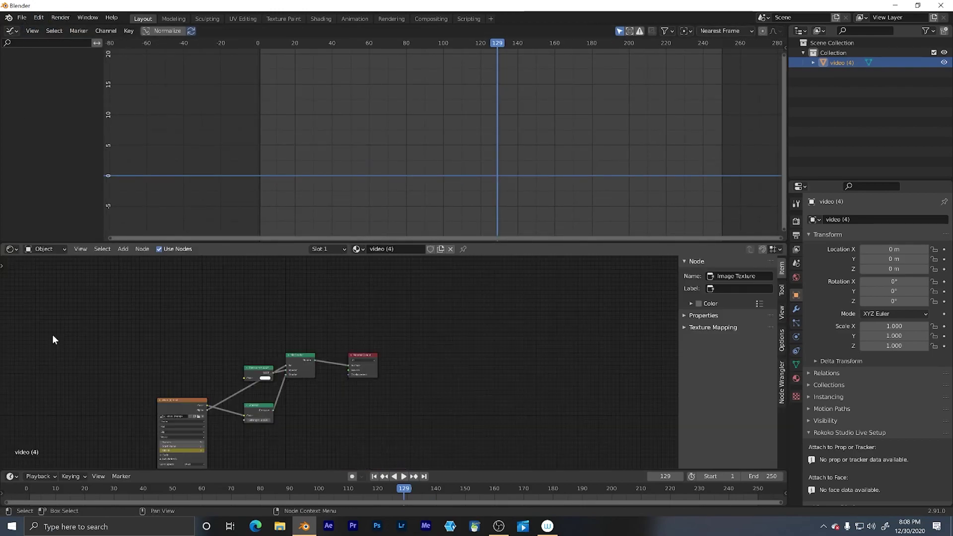
left_click(180, 400)
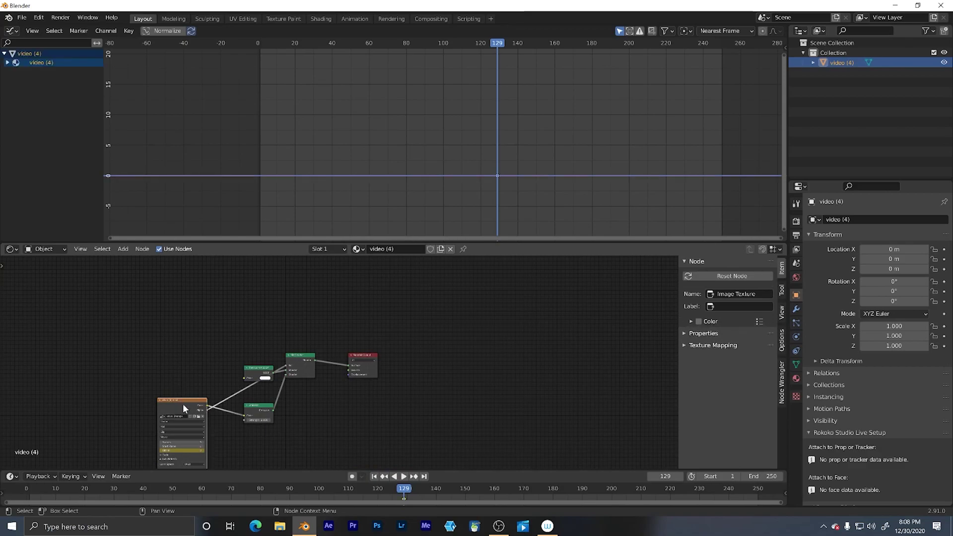
left_click(8, 63)
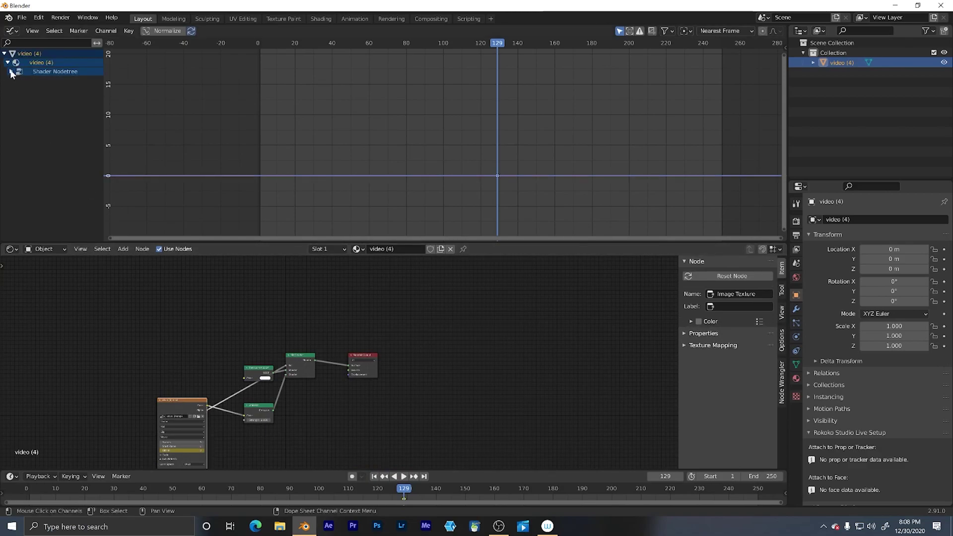
left_click(11, 71)
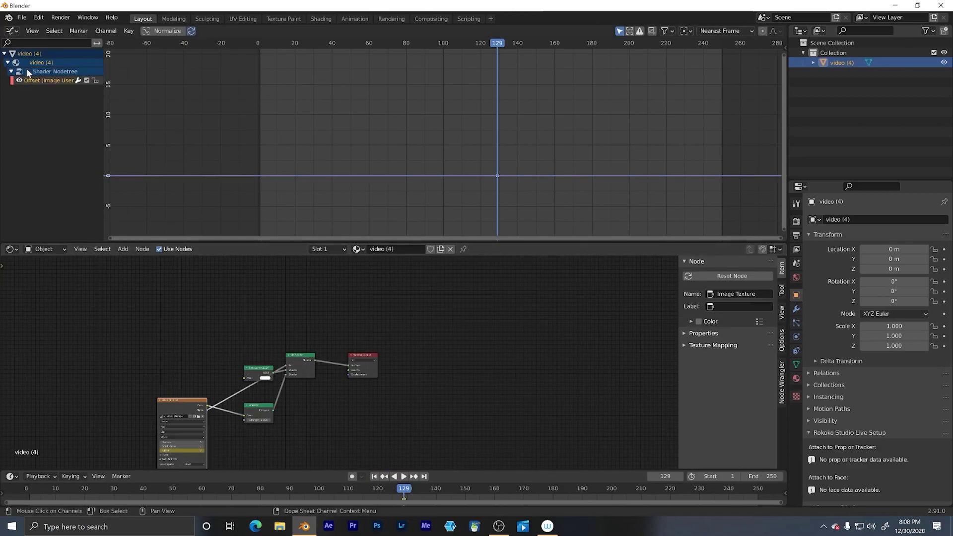
left_click(12, 249)
left_click(31, 277)
Play the keyed plane in Rendered shading through frame 165, then go to frame 122.
key("z")
left_click(359, 262)
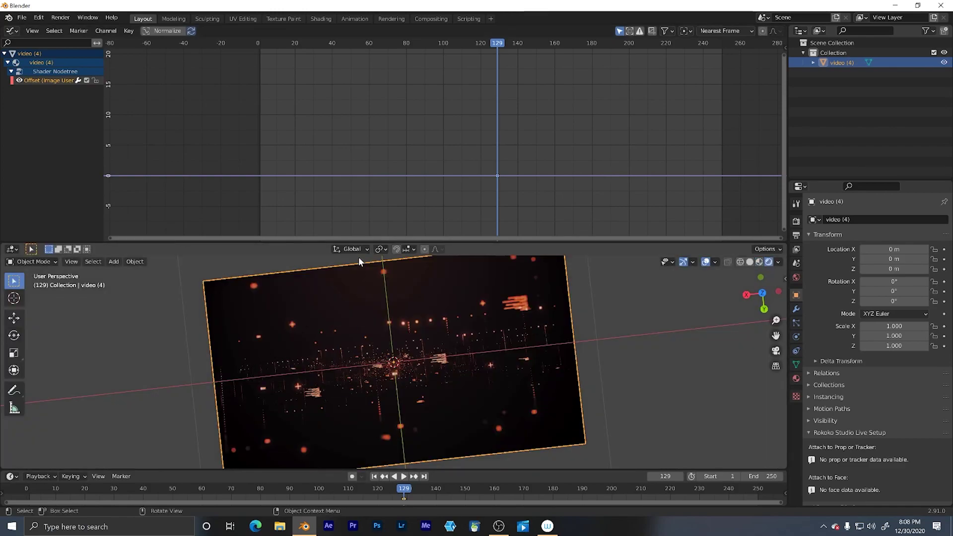
key("space")
key("space")
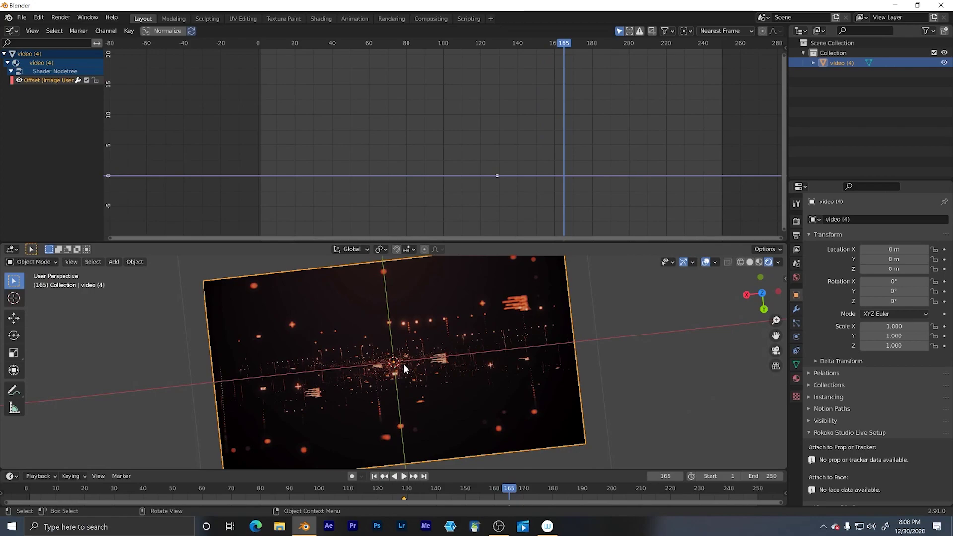
left_click_drag(568, 44, 486, 71)
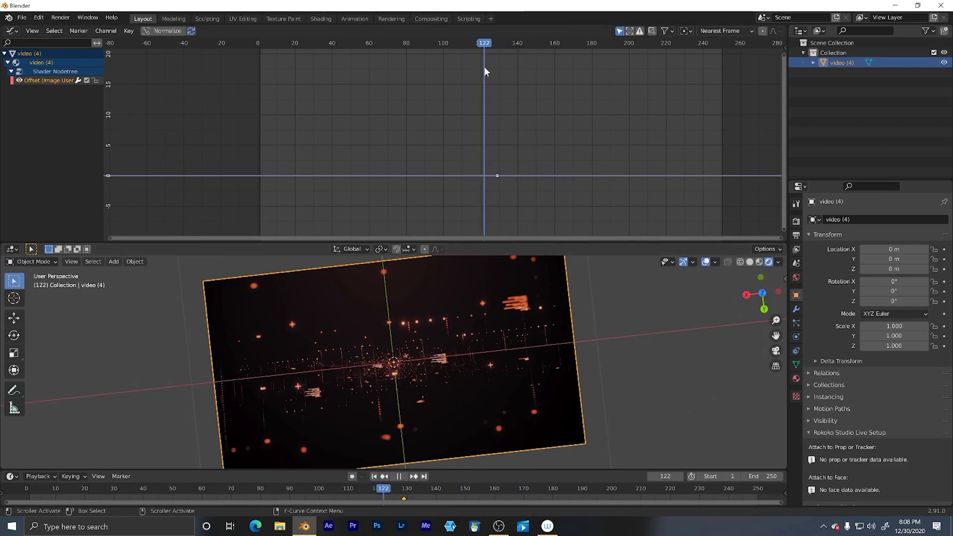
Slide the Offset keyframe along the time axis to the start and set the current frame to 0.
mouse_move(496, 176)
left_mouse_down()
mouse_move(487, 142)
mouse_move(485, 167)
mouse_move(498, 166)
left_mouse_up()
right_click(498, 166)
key("g")
key("x")
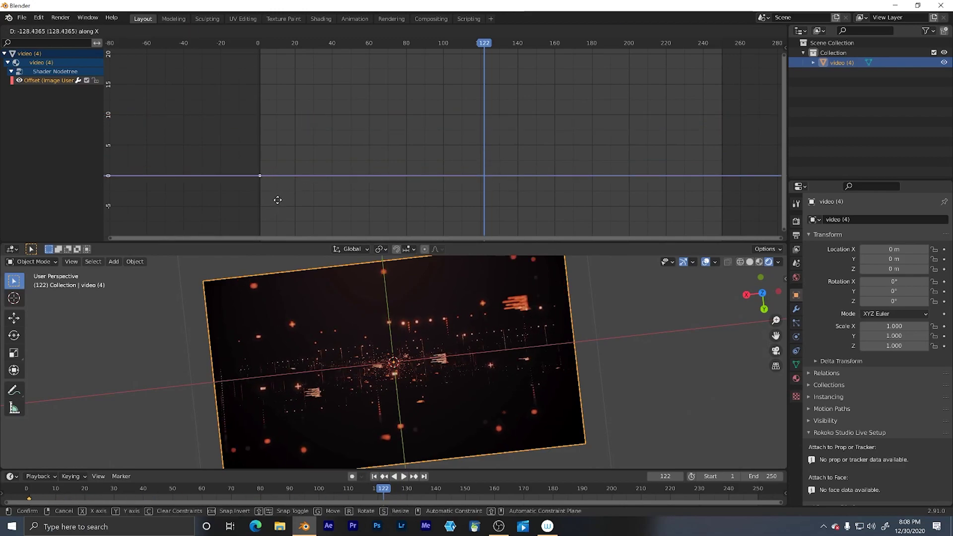
left_click(278, 200)
left_click_drag(323, 43, 257, 67)
middle_click_drag(319, 139, 340, 153)
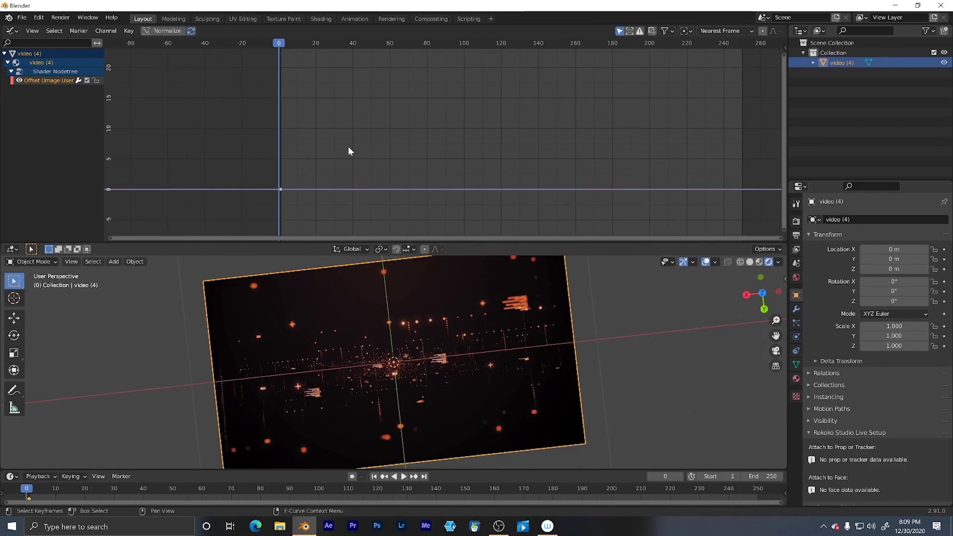
Add a Generator modifier to the Offset F-curve from the sidebar's Modifiers tab and preview playback.
key("n")
left_click(778, 94)
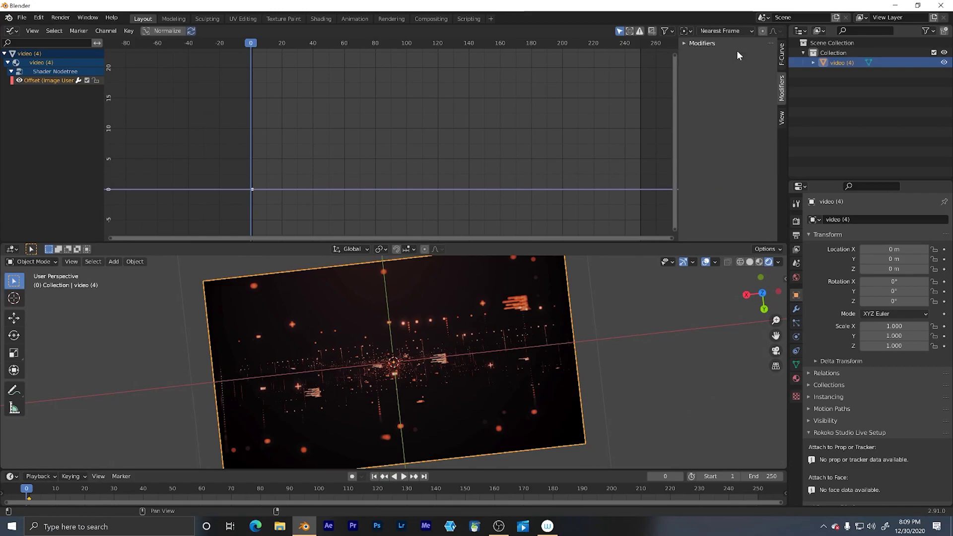
left_click(713, 58)
left_click(718, 72)
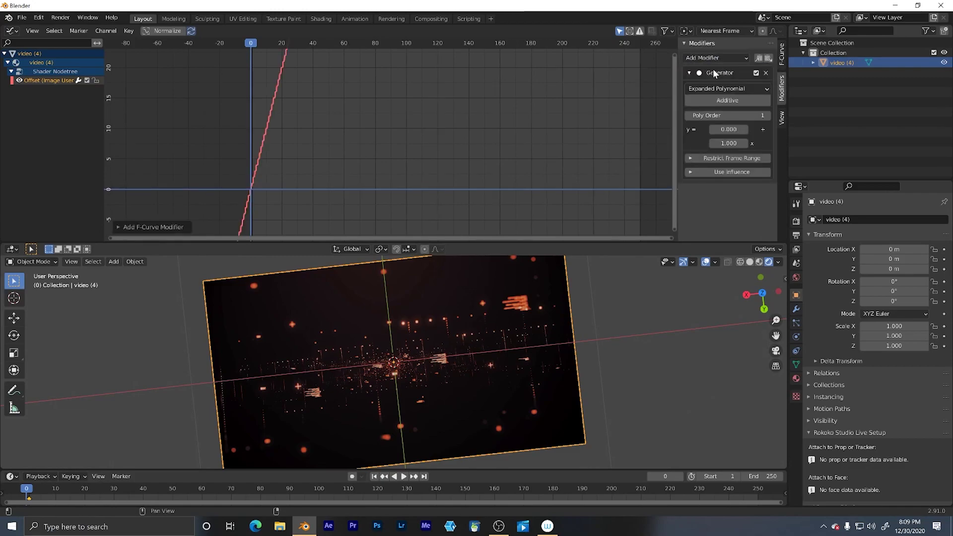
middle_click_drag(383, 147, 426, 164, "ctrl")
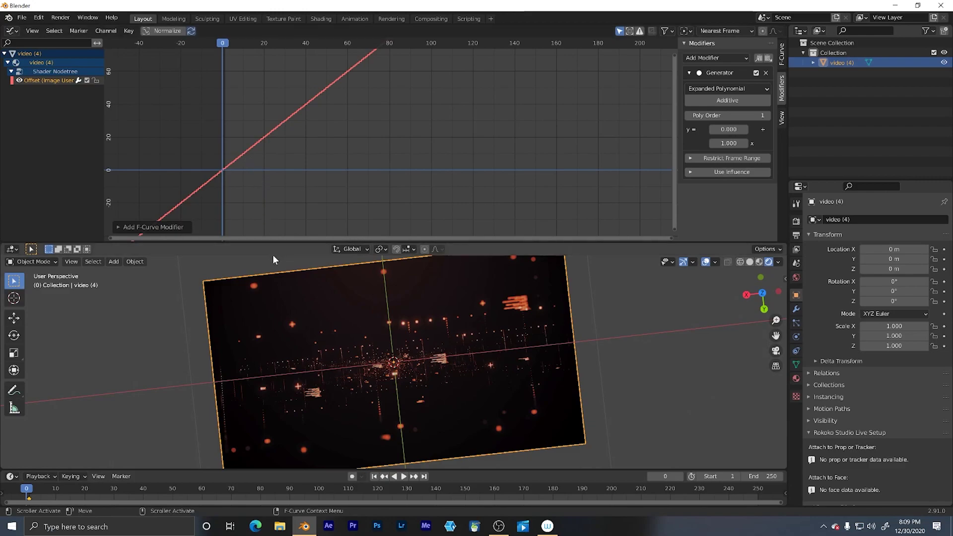
key("space")
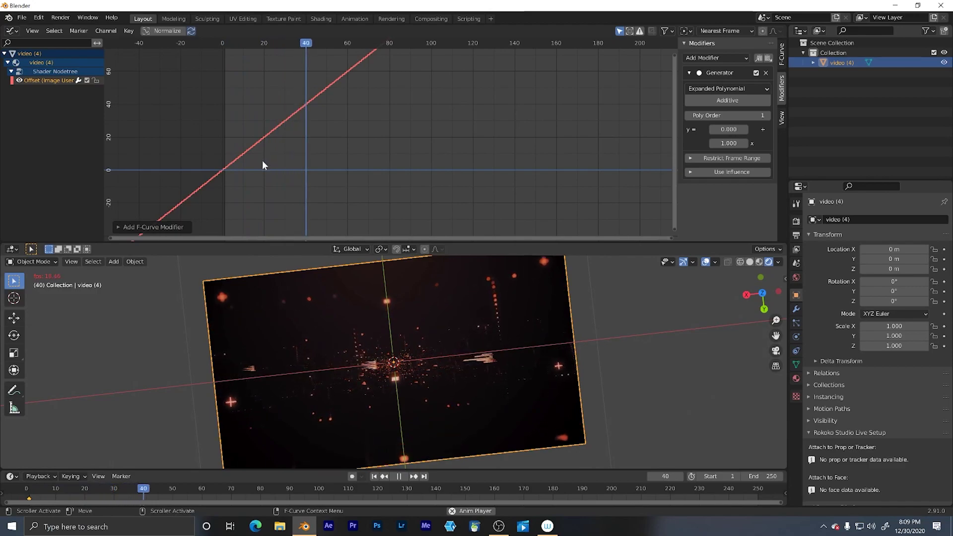
key("space")
middle_click_drag(401, 104, 414, 138, "ctrl")
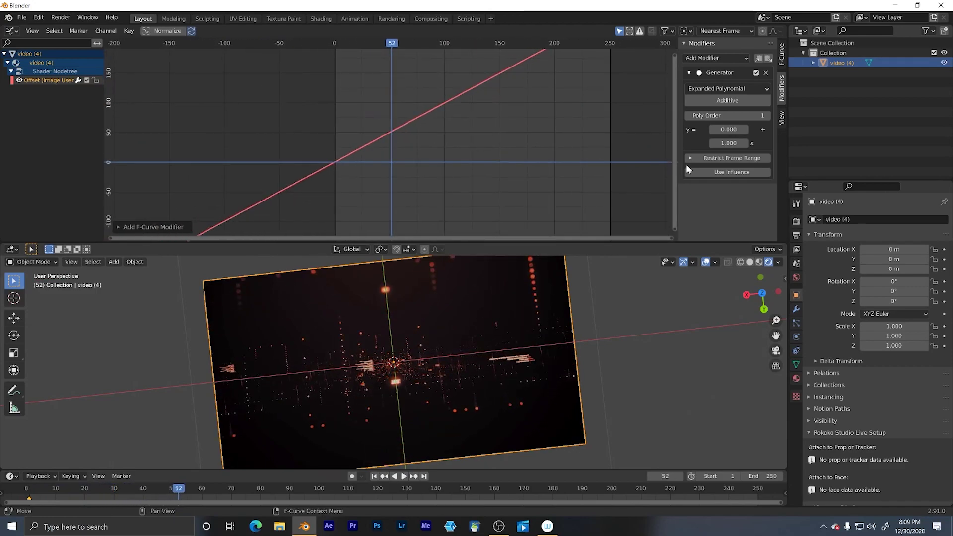
Set the Generator's x coefficient to 2.000 and replay the animation from the start.
left_click(728, 144)
type("2")
key("Return")
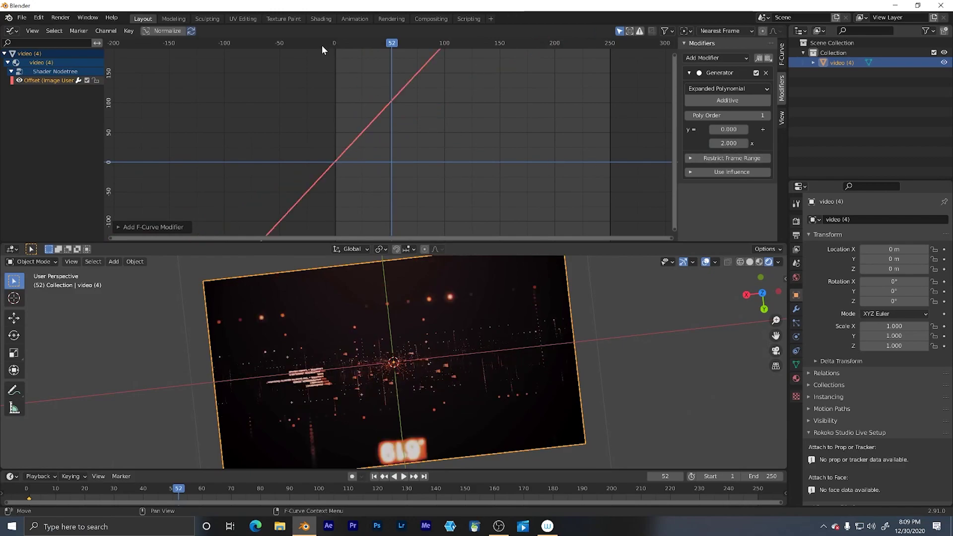
left_click(335, 45)
key("space")
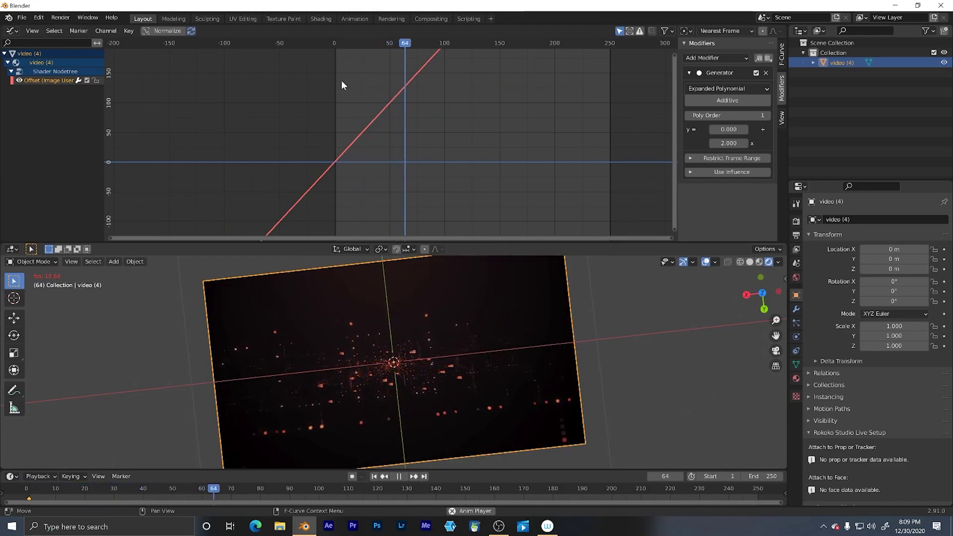
key("space")
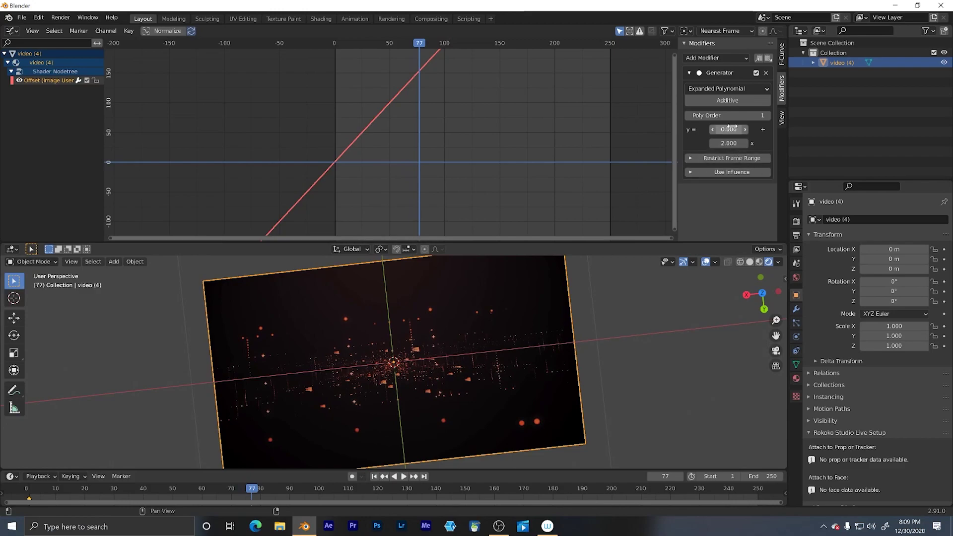
Replace the Generator with a Noise modifier and raise its Strength to 43.600.
left_click(766, 73)
left_click(729, 57)
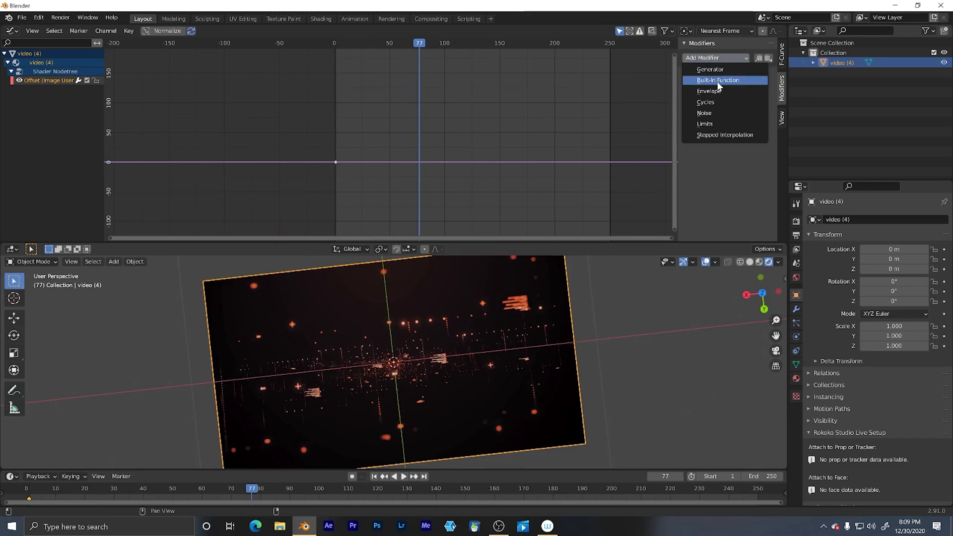
left_click(718, 111)
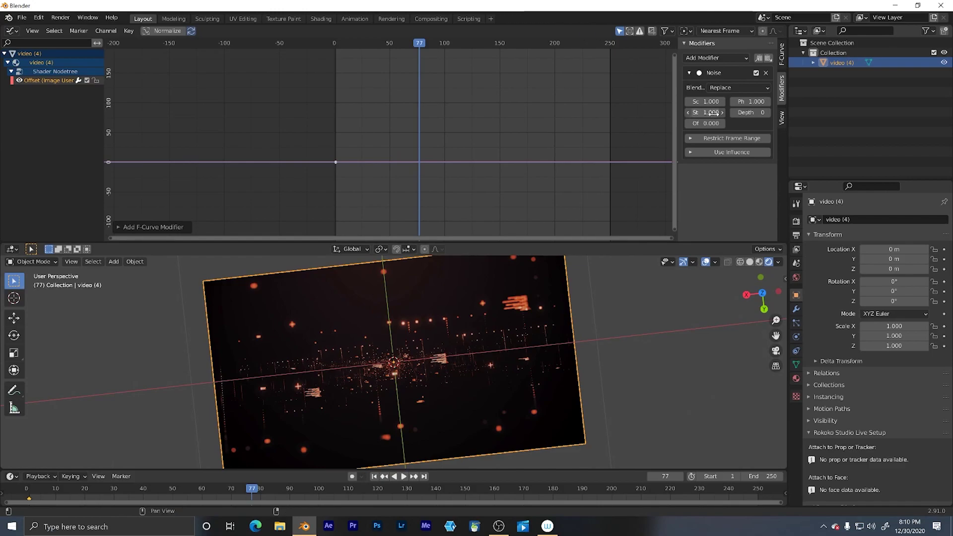
mouse_move(711, 112)
left_mouse_down()
mouse_move(730, 113)
mouse_move(702, 112)
mouse_move(730, 112)
mouse_move(719, 113)
left_mouse_up()
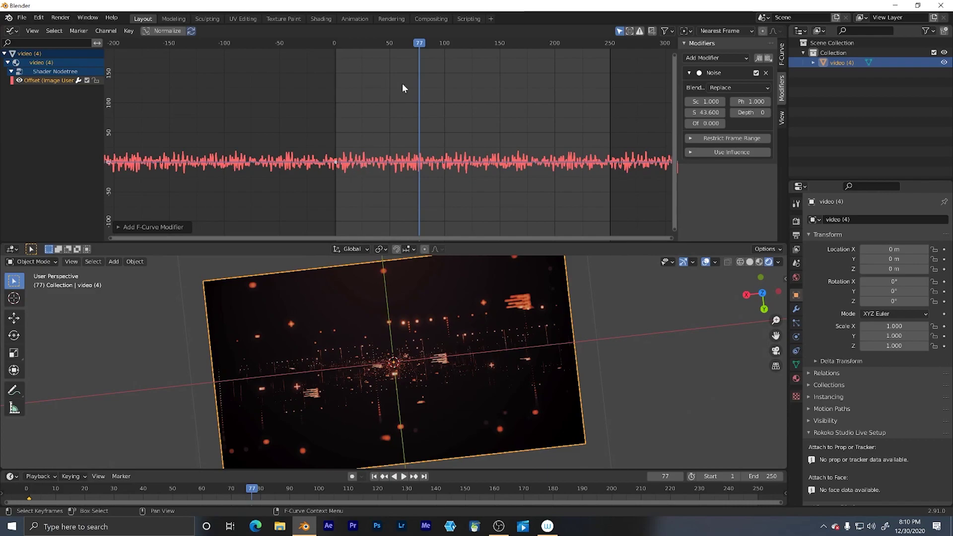
Move the noisy Offset curve above zero, adjust the noise Scale to 5.100, and preview playback.
left_click_drag(409, 42, 391, 44)
key("g")
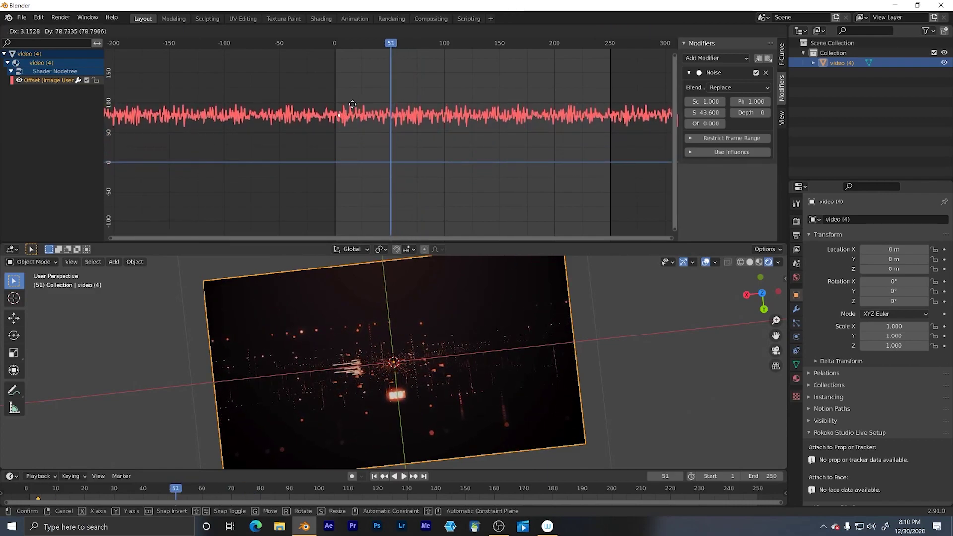
left_click(353, 108)
left_click_drag(373, 45, 334, 49)
key("space")
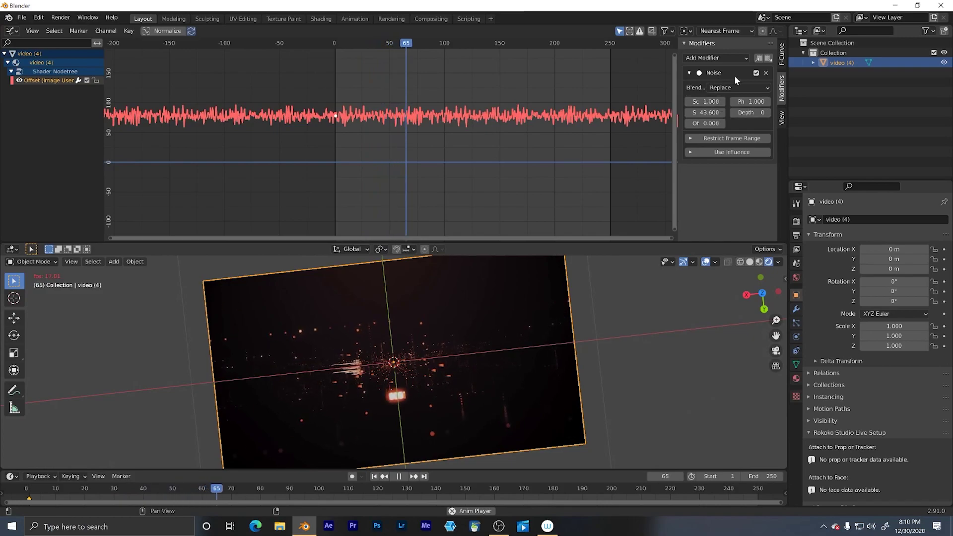
left_click_drag(701, 99, 726, 102)
key("Escape")
key("ctrl+z")
key("space")
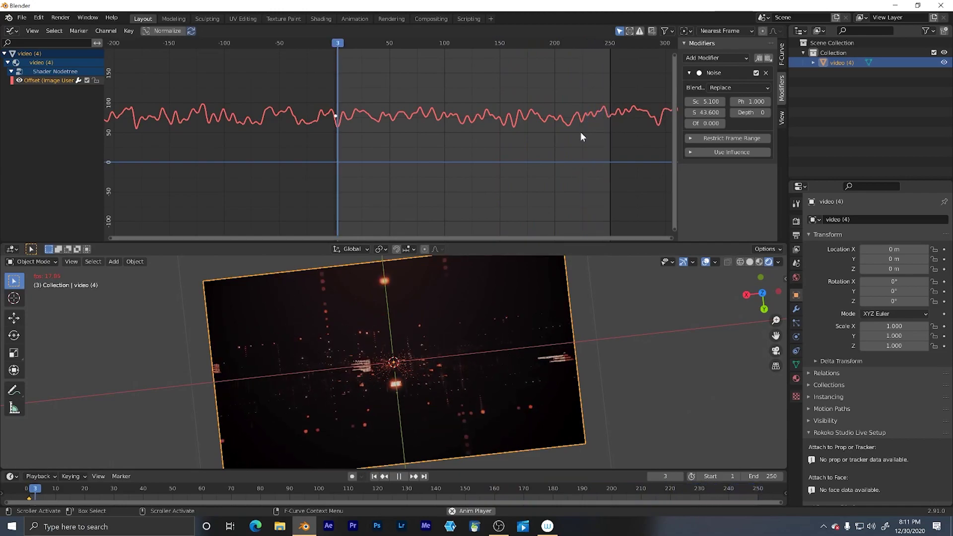
Stop playback and set the Noise modifier's blend mode to Add.
key("space")
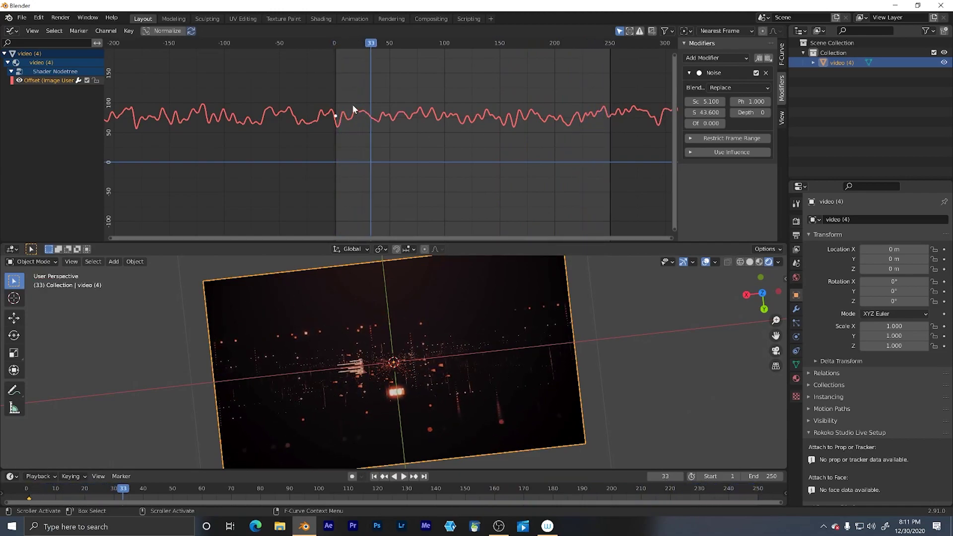
left_click(735, 87)
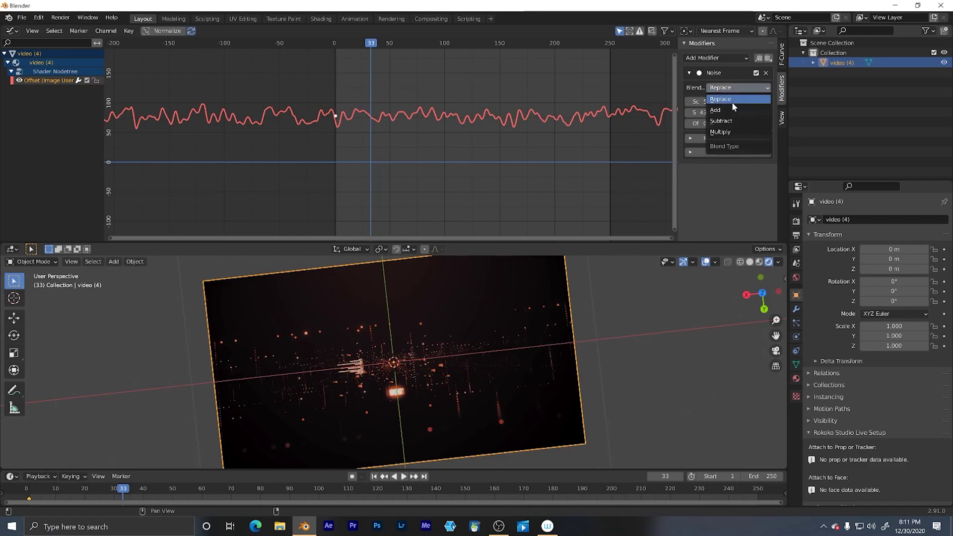
left_click(733, 110)
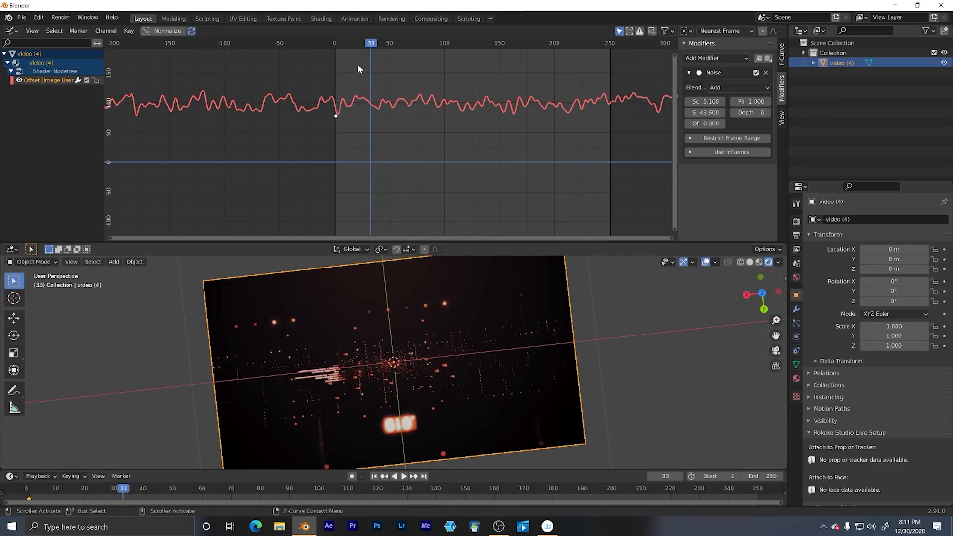
Copy the frame-1 keyframe and paste it at frame 151.
left_click_drag(377, 44, 499, 58)
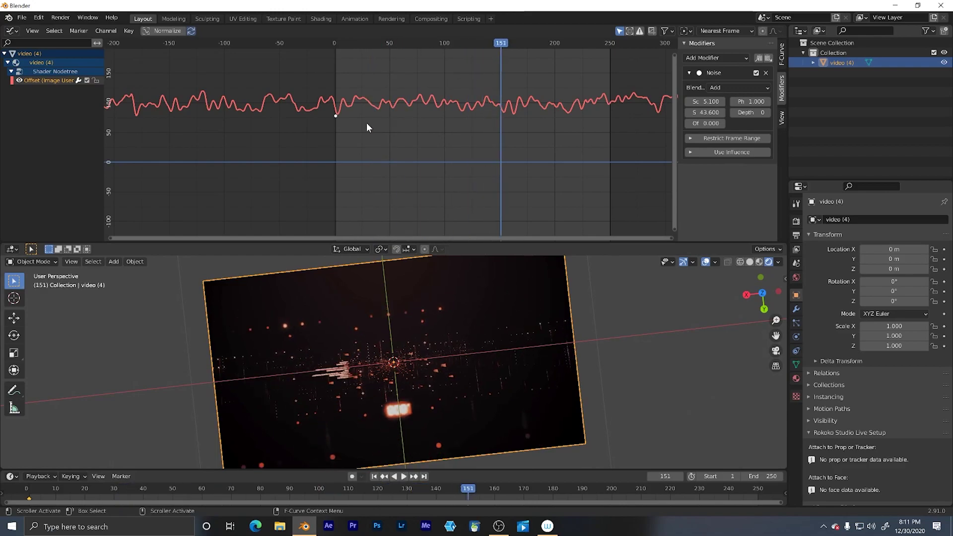
left_click_drag(320, 99, 350, 126)
key("ctrl+c")
key("ctrl+v")
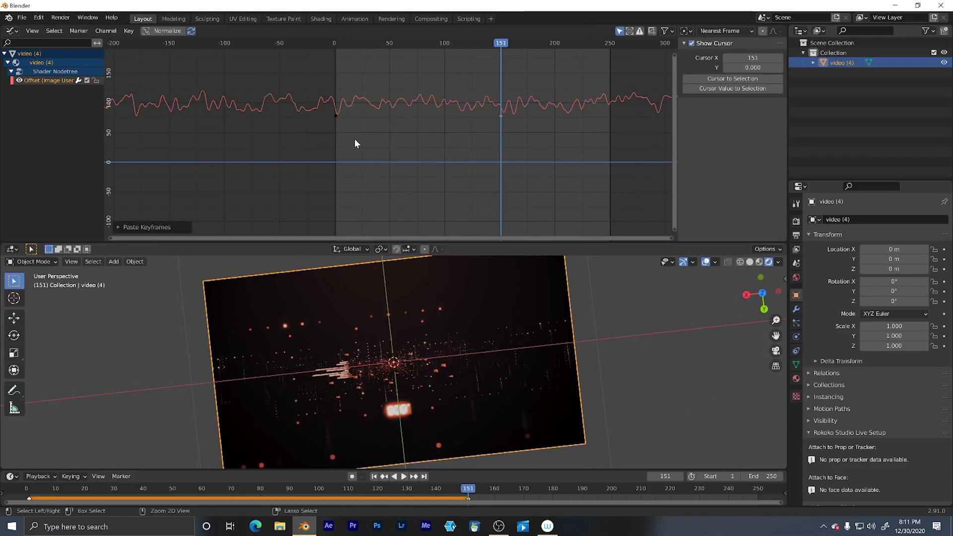
Reposition the frame-151 keyframe higher and drop the first keyframe near zero.
left_click_drag(489, 107, 508, 127)
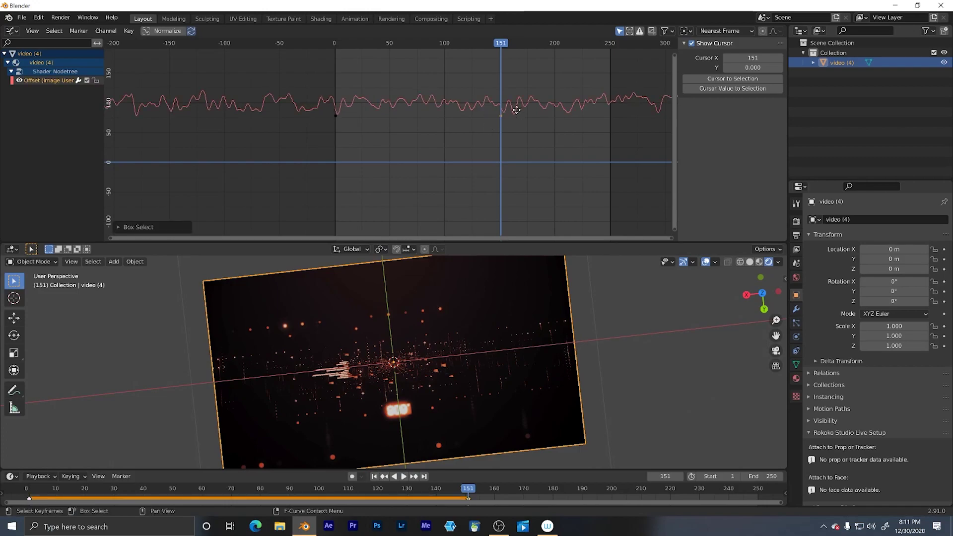
key("g")
left_click(522, 117)
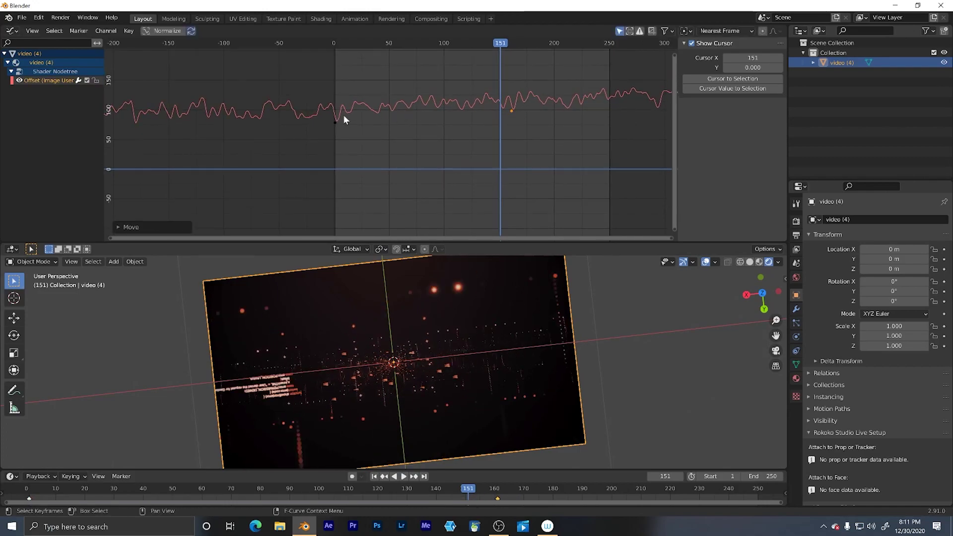
left_click(343, 116)
key("g")
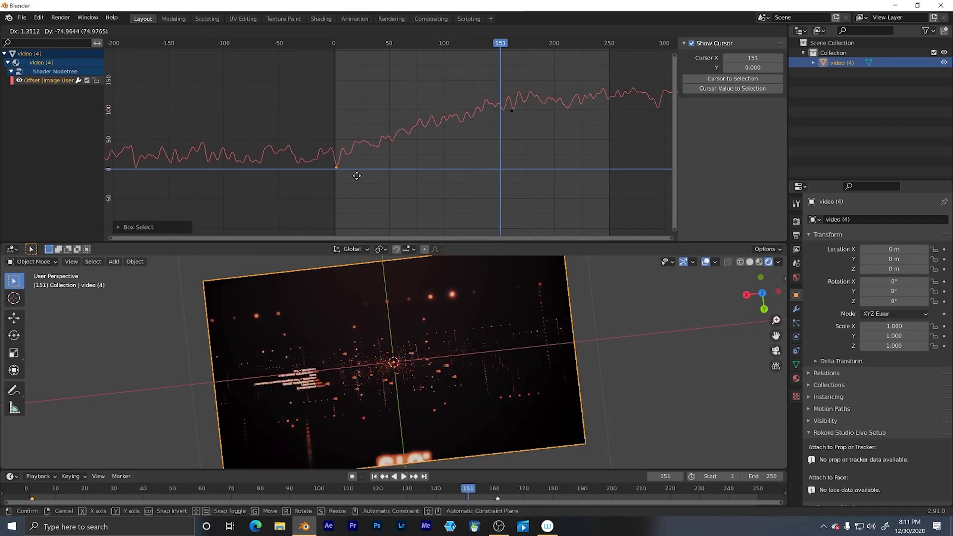
left_click(355, 174)
Move the ramp's end keyframe to about frame 250 and play back to preview the ramp.
left_click_drag(477, 117, 541, 96)
middle_click_drag(556, 99, 525, 121)
key("g")
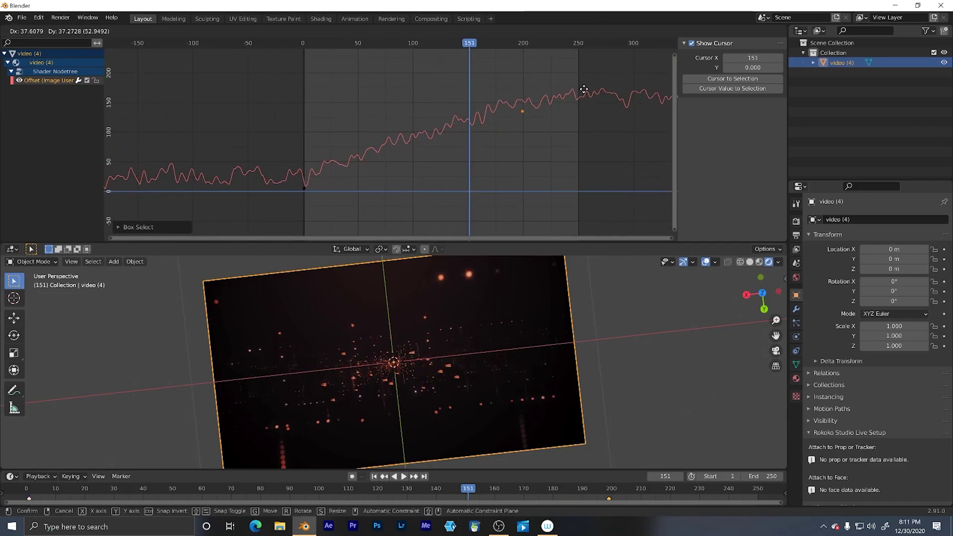
left_click(586, 87)
middle_click_drag(585, 87, 547, 108, "ctrl")
key("g")
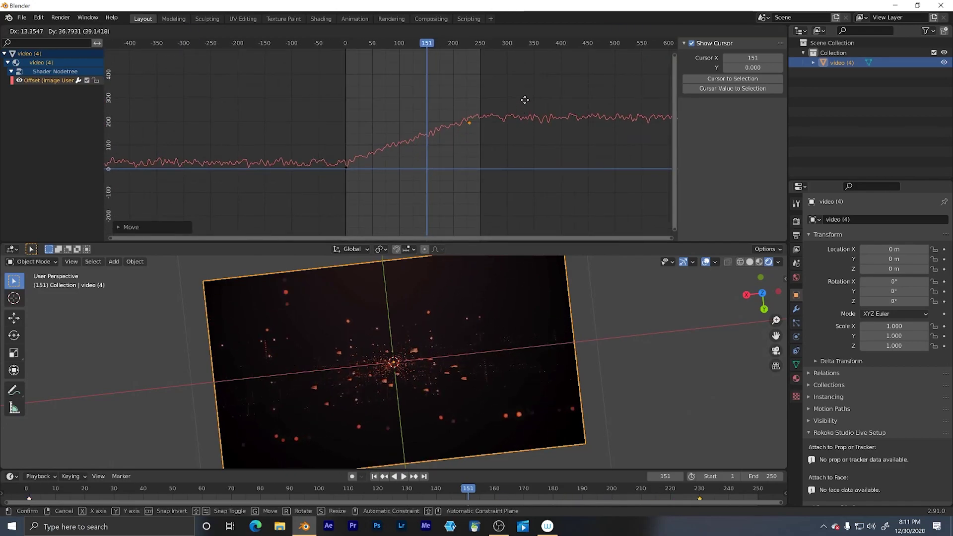
left_click(350, 43)
left_click(349, 45)
key("space")
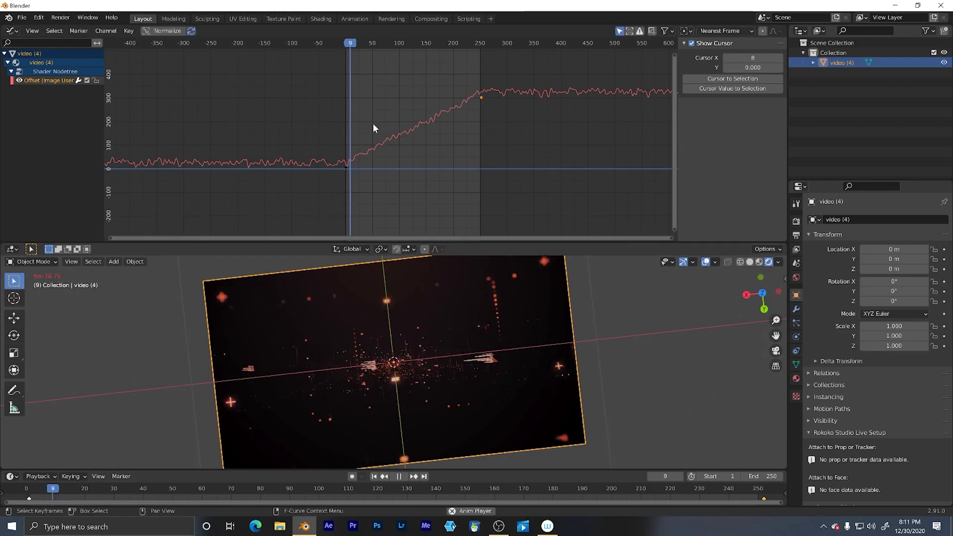
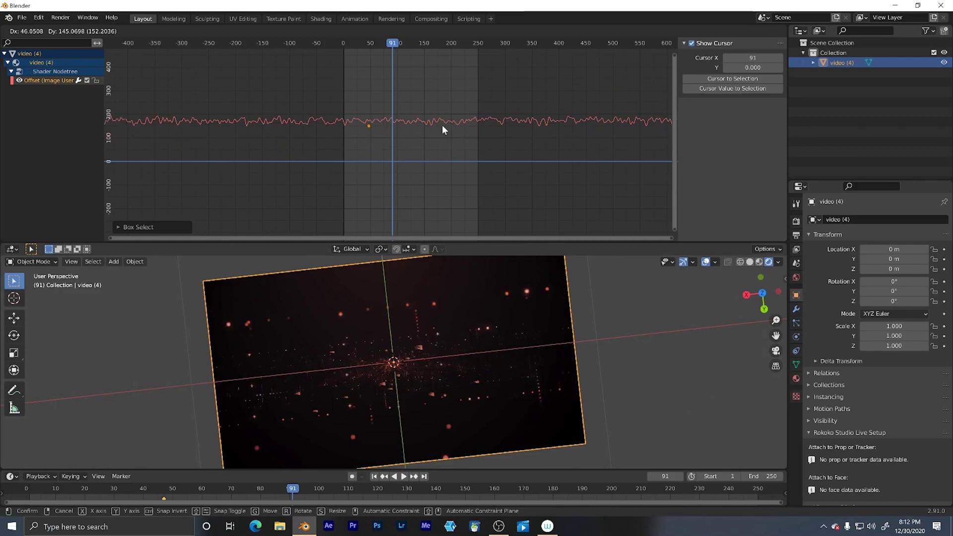
Confirm the raised keyframe and delete the Noise modifier from the Offset curve.
left_click(421, 111)
left_click(47, 79)
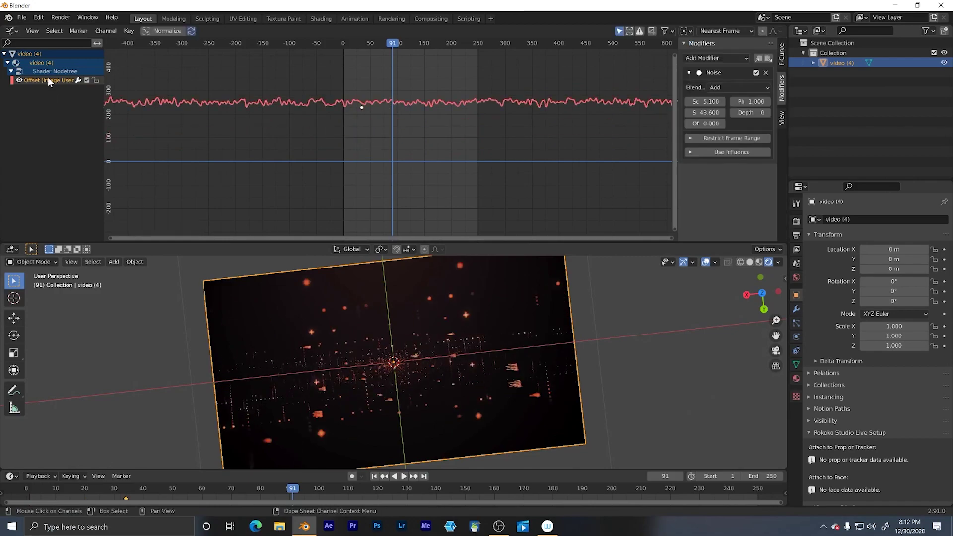
key("ctrl+z")
left_click(714, 58)
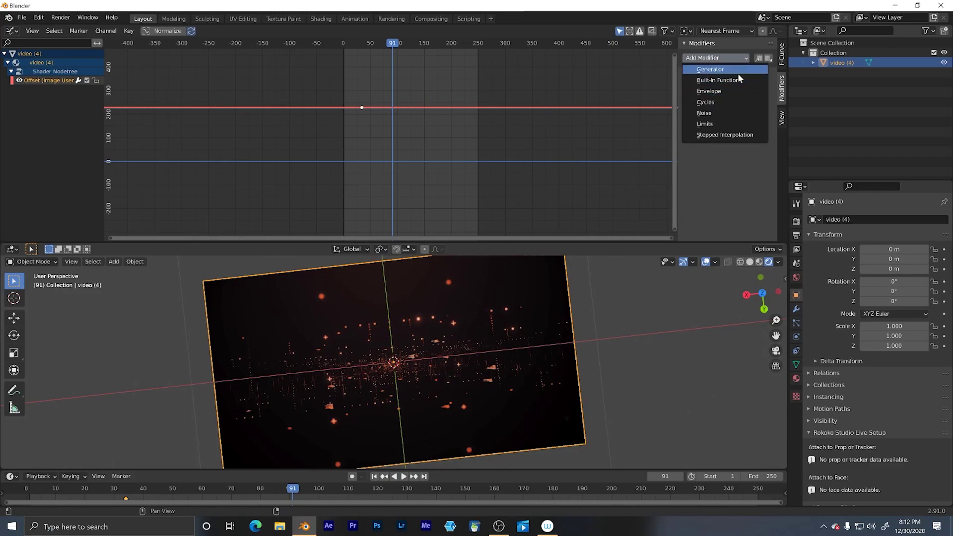
Add an additive Sine built-in function with phase multiplier 0.2 and amplitude 25, then raise the keyframe.
left_click(737, 80)
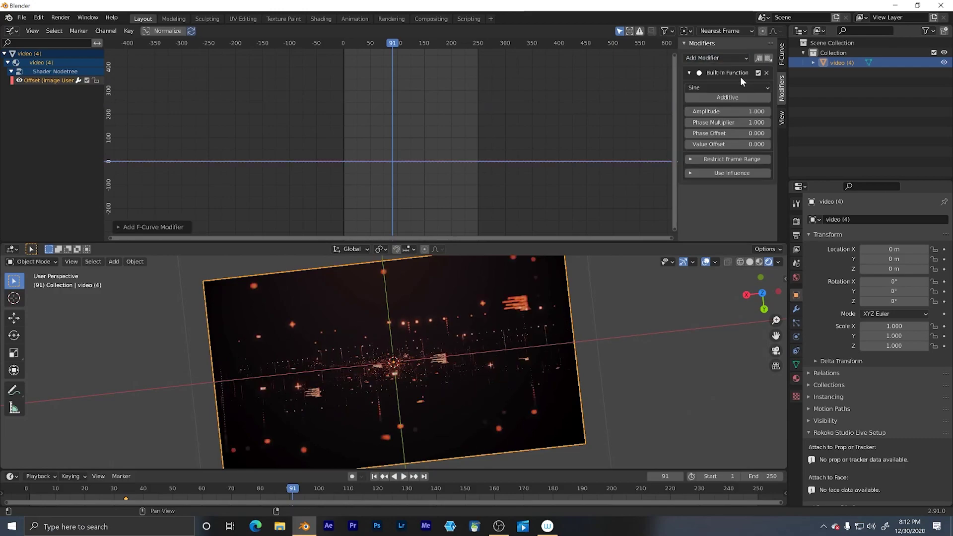
left_click(737, 123)
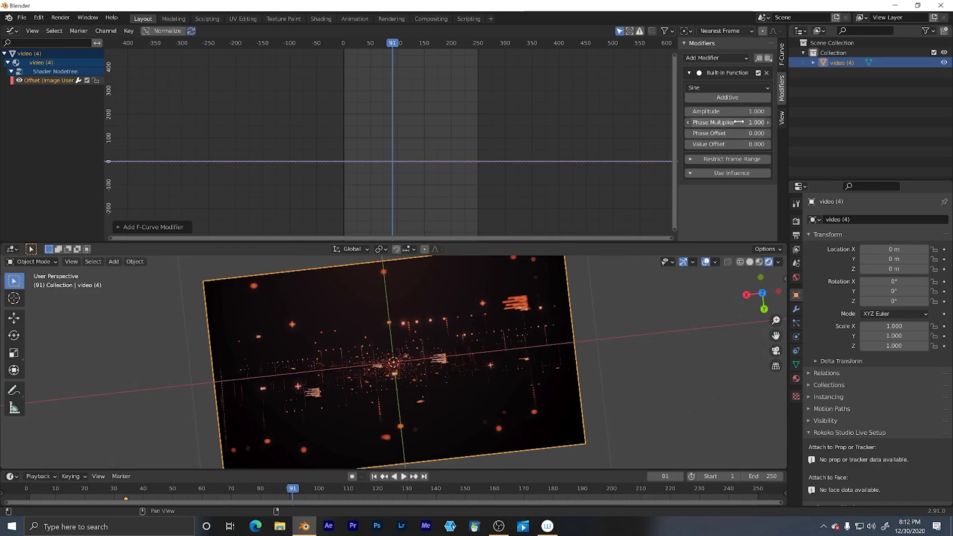
type("0.2")
key("Return")
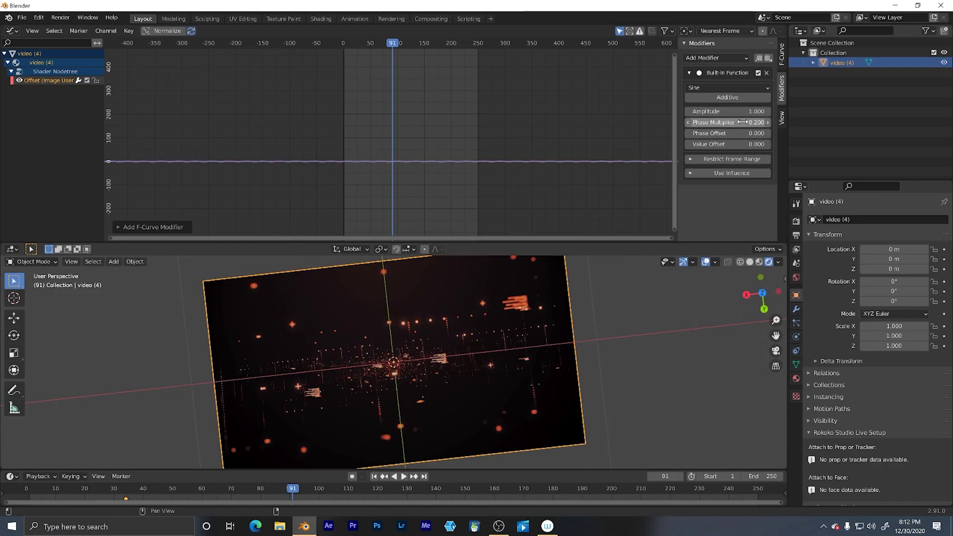
left_click(738, 112)
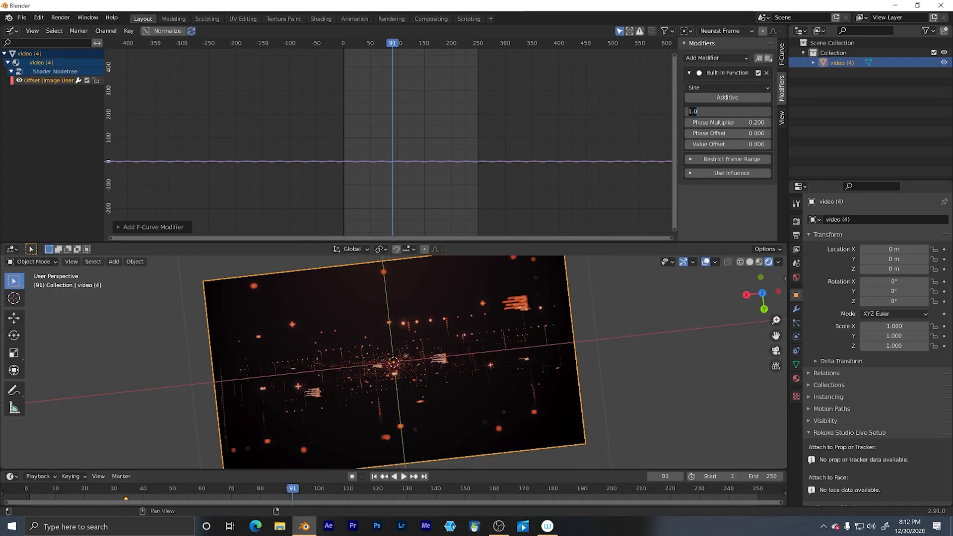
type("25")
key("Return")
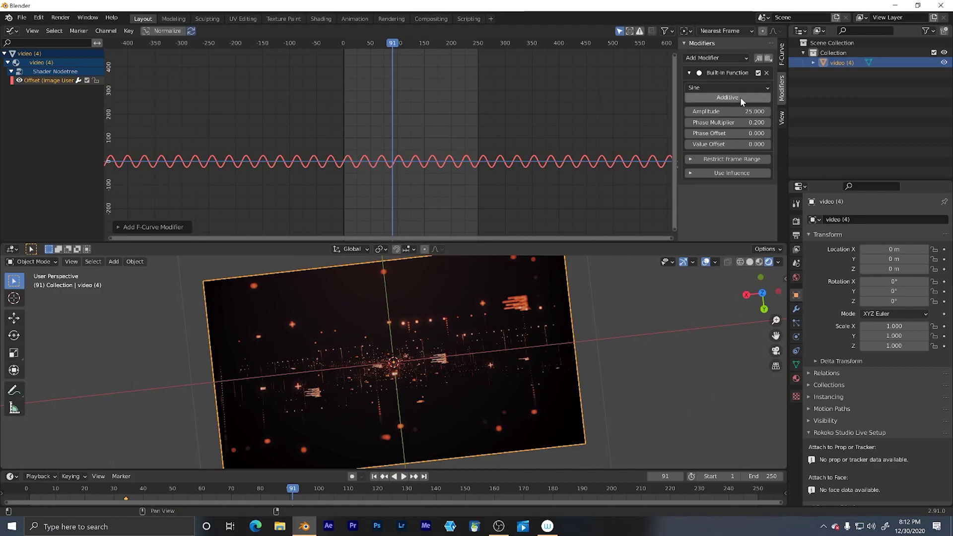
left_click(740, 98)
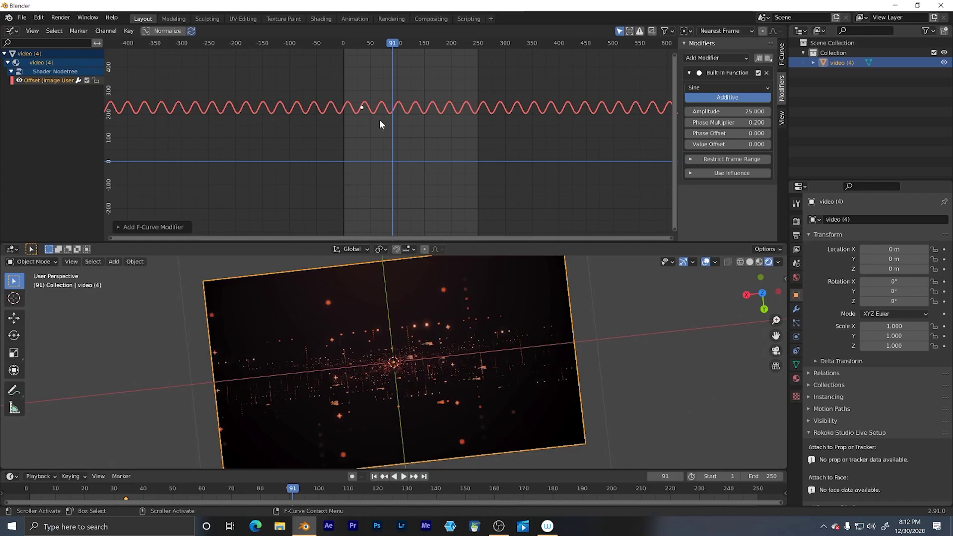
key("g")
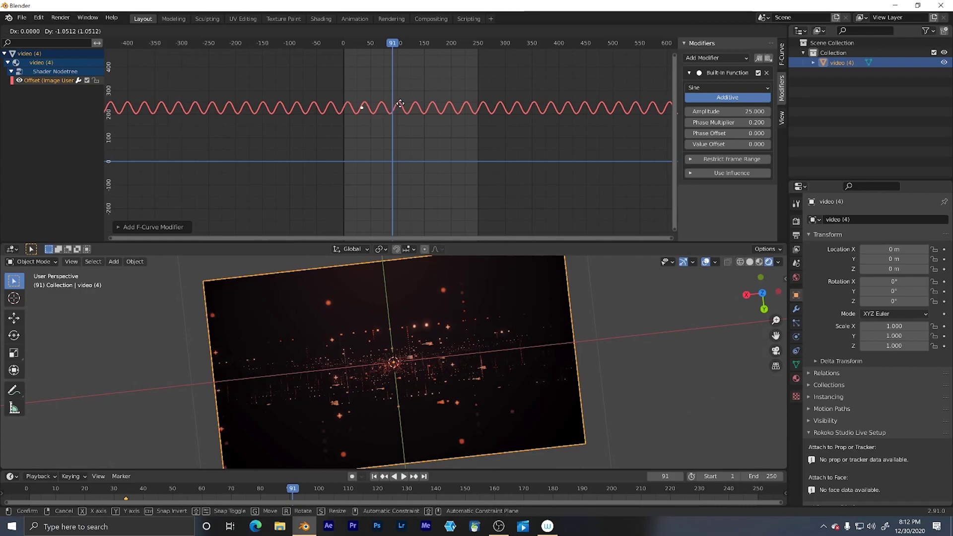
left_click(735, 121)
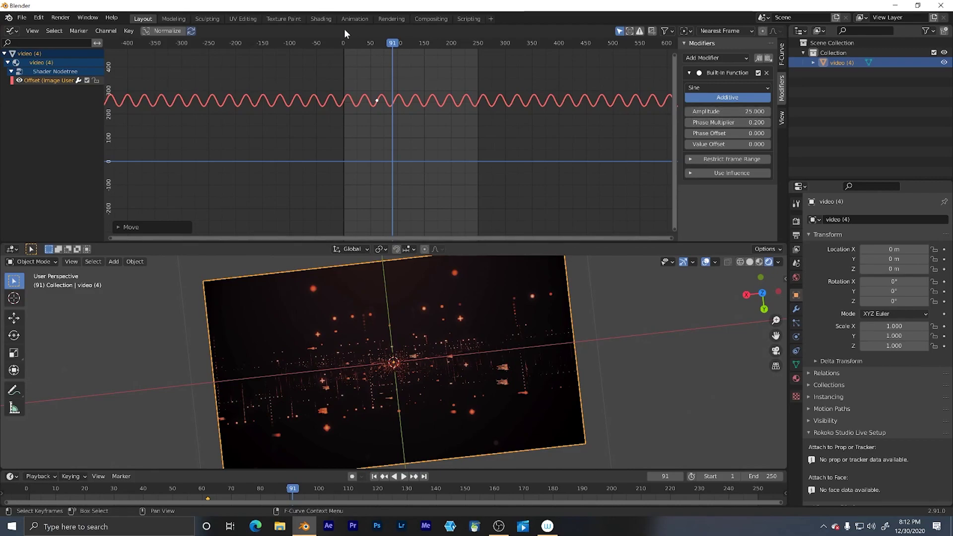
Play the animation from frame 0 and scrub to preview the sine flicker.
left_click(344, 42)
key("space")
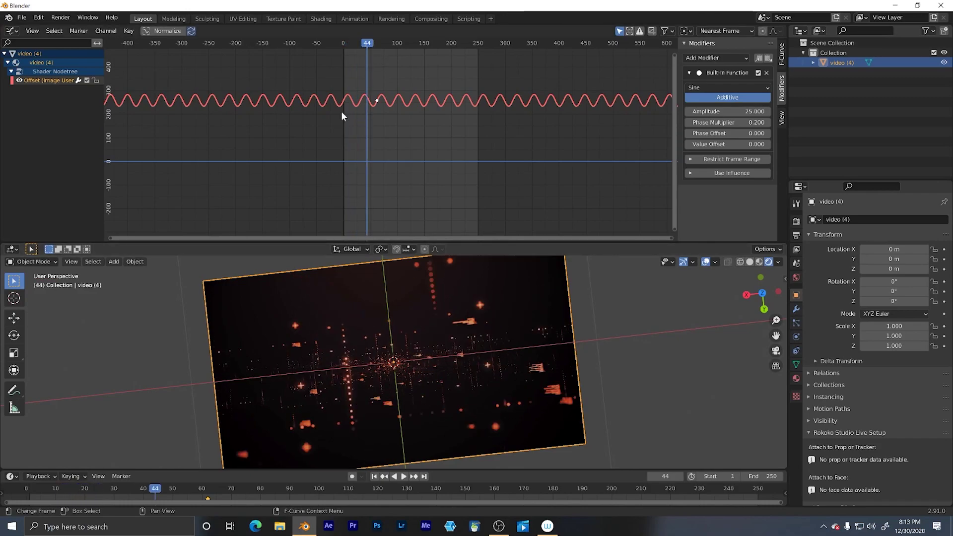
key("space")
left_click_drag(353, 44, 346, 45)
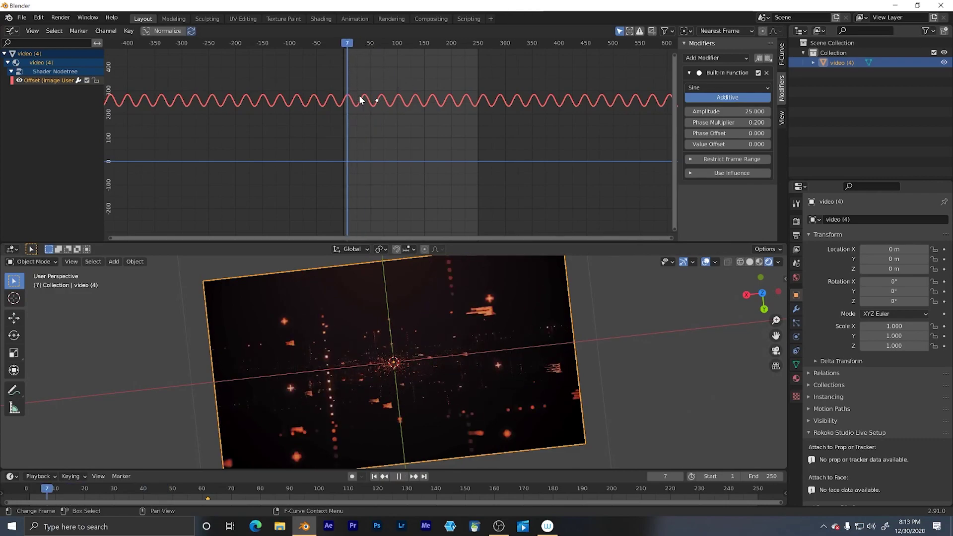
key("space")
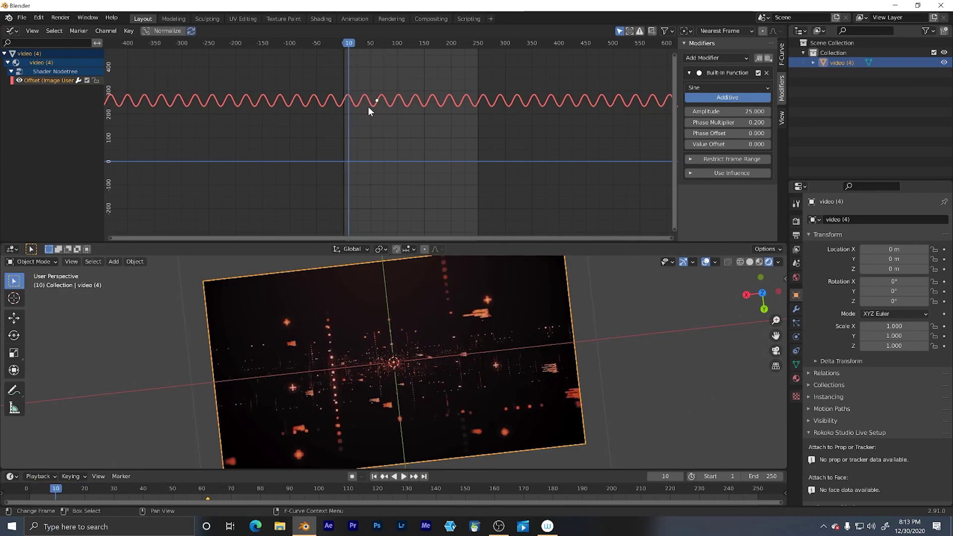
Select the whole sine curve and make the Offset channel active.
left_click(401, 84)
left_click_drag(385, 88, 374, 108)
key("ctrl+z")
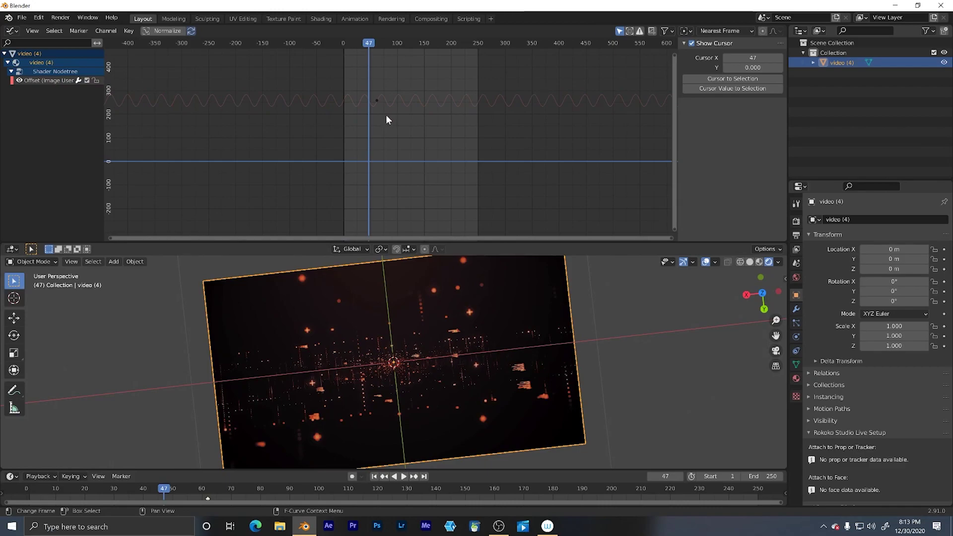
left_click_drag(370, 82, 397, 119)
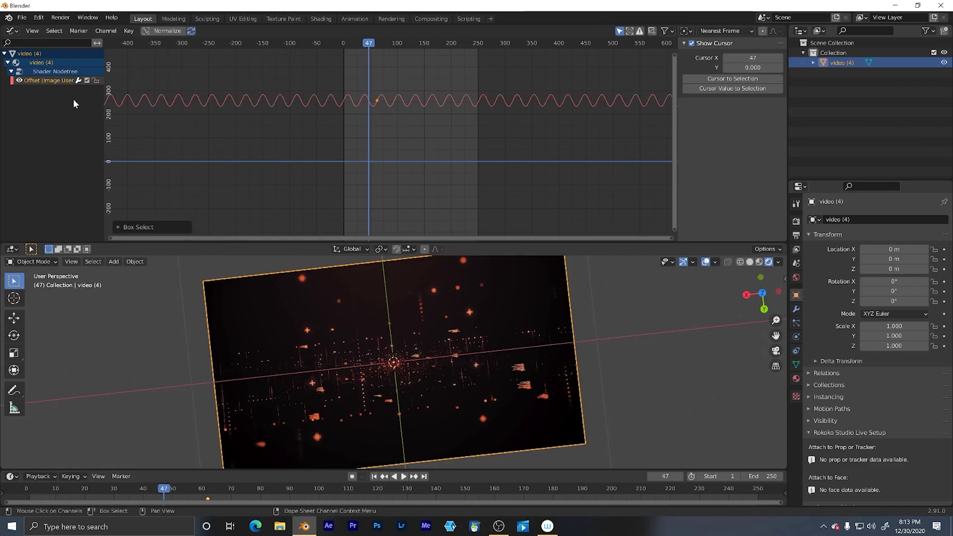
left_click(42, 80)
Add a Stepped Interpolation modifier to the Offset curve with step size 5.
left_click(689, 73)
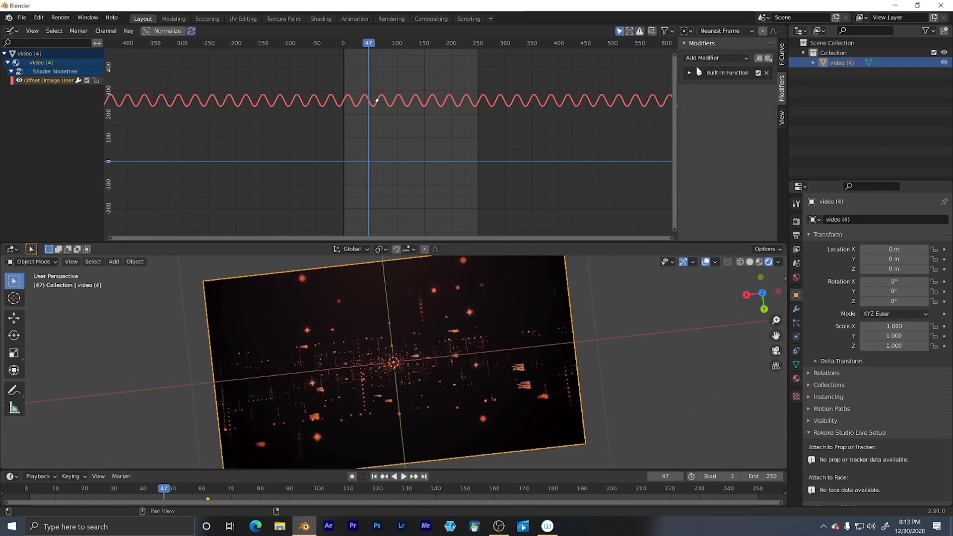
left_click(714, 59)
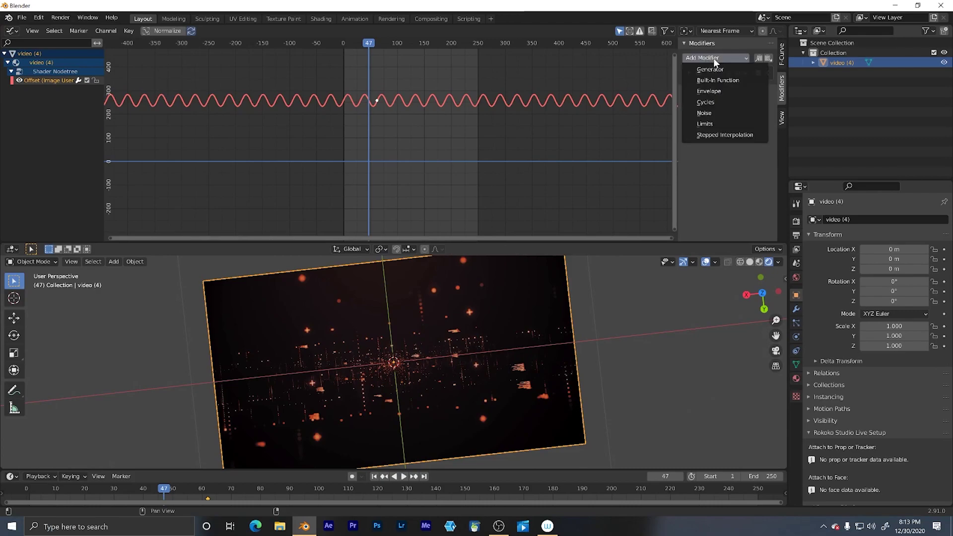
left_click(727, 134)
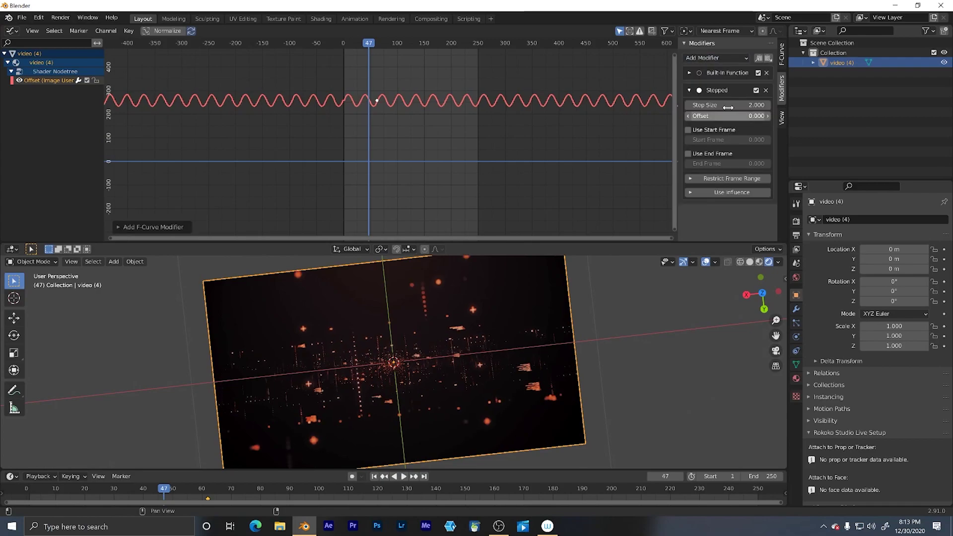
middle_click_drag(411, 129, 474, 147, "ctrl")
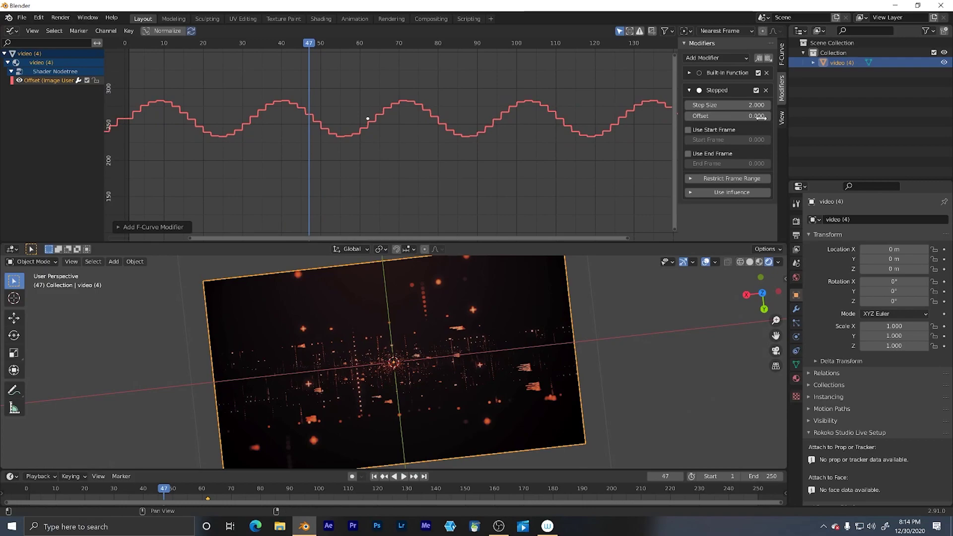
double_click(724, 105)
key("Return")
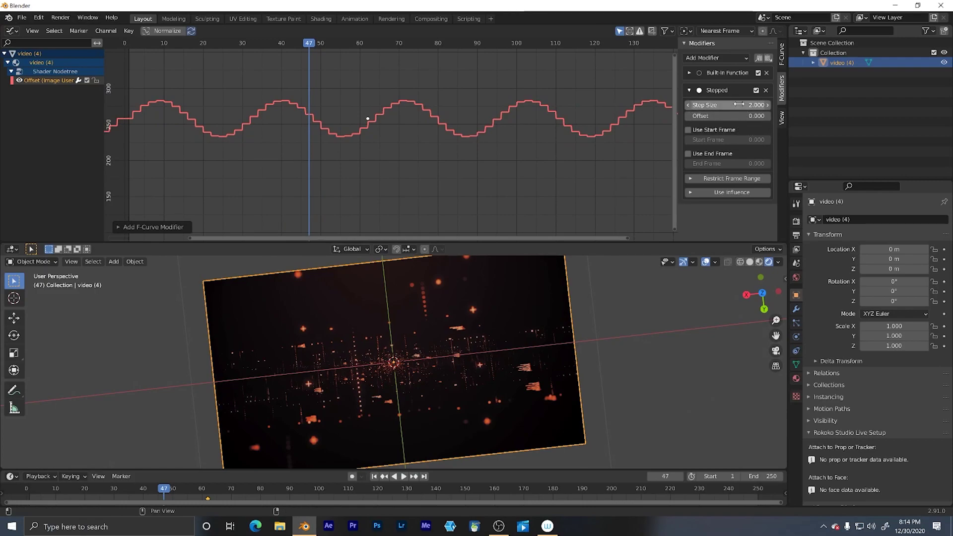
double_click(739, 104)
key("Return")
double_click(757, 103)
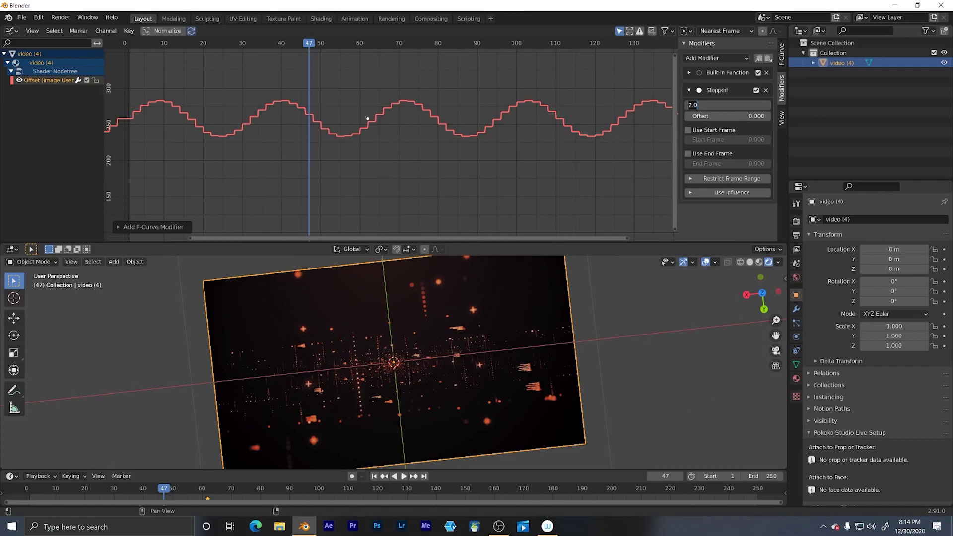
type("5")
key("Return")
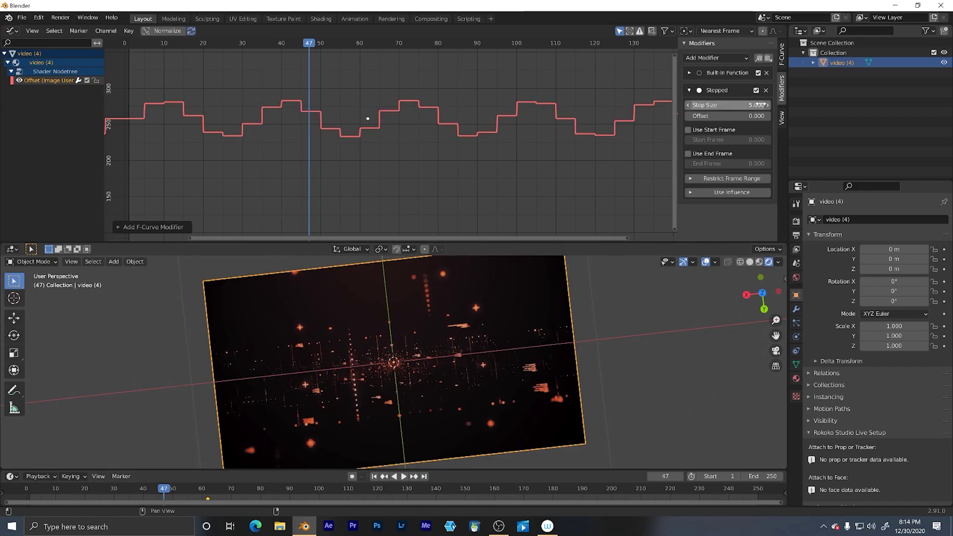
Preview the stepped playback, then widen the step size to 15 and replay.
left_click(130, 45)
key("space")
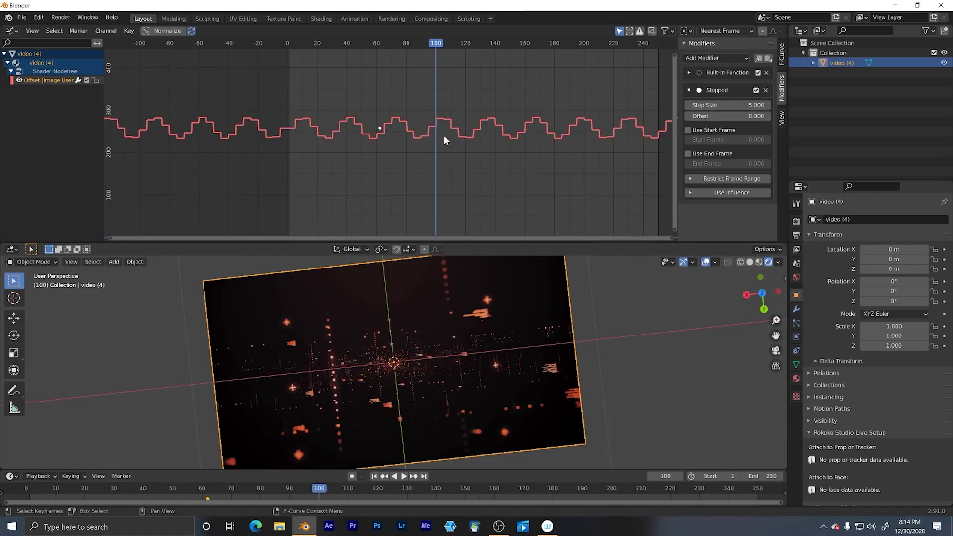
left_click(737, 105)
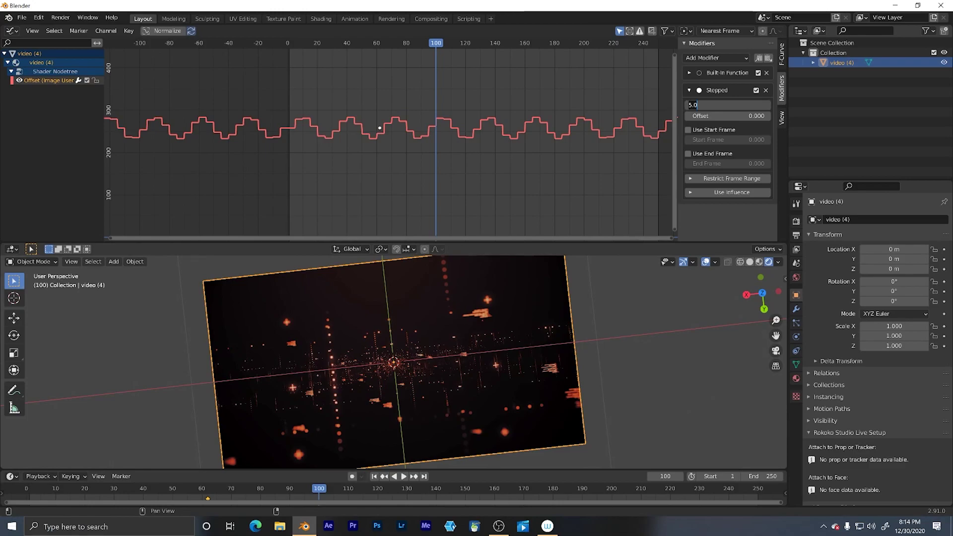
type("15")
key("Return")
key("space")
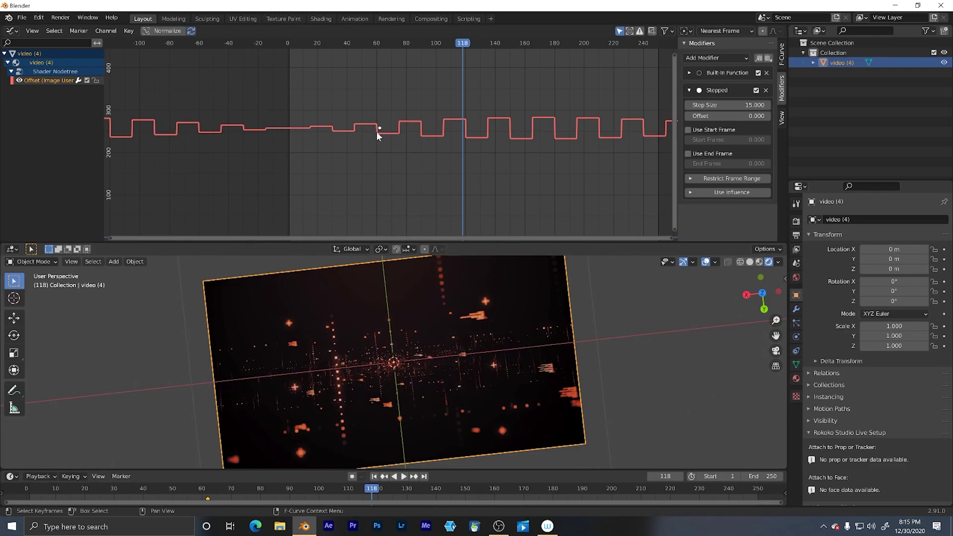
left_click(766, 90)
left_click(766, 73)
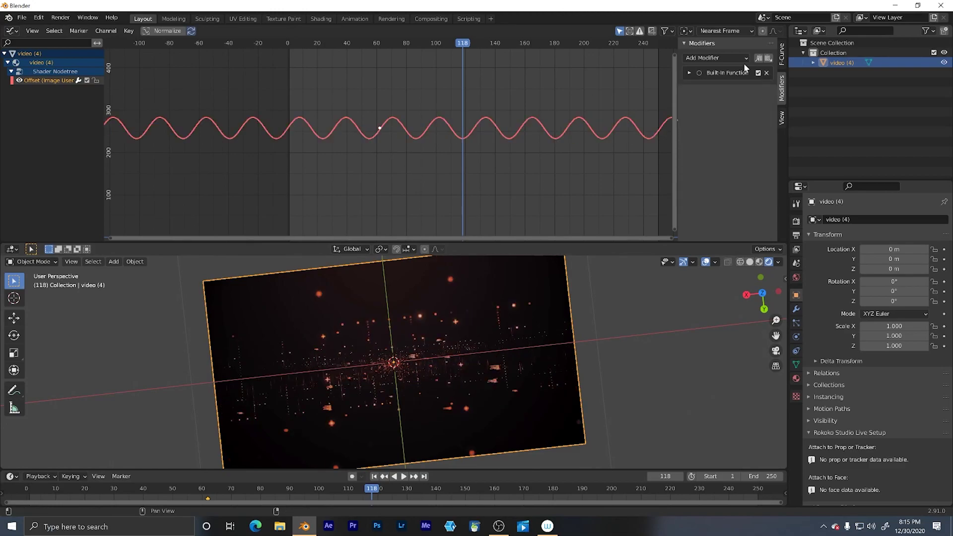
left_click(730, 58)
left_click(730, 70)
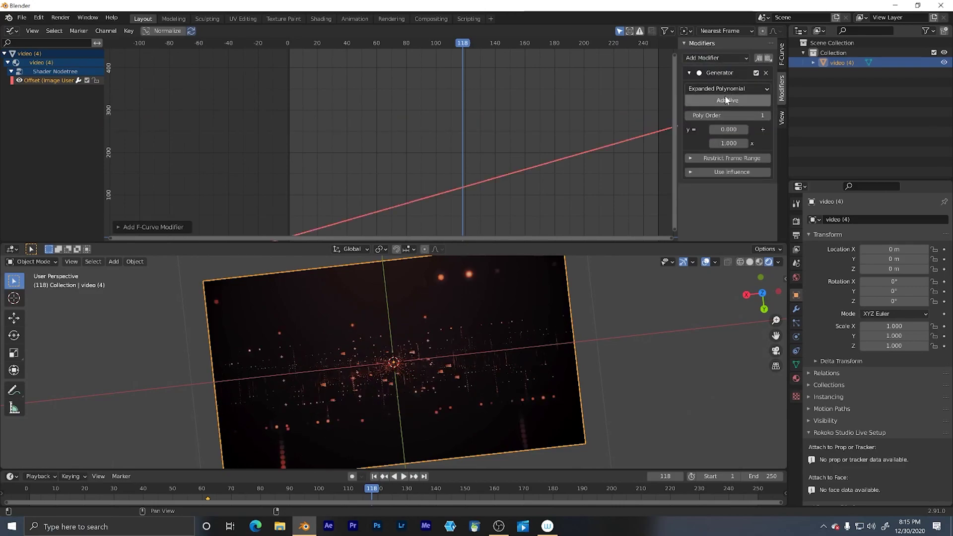
middle_click_drag(632, 198, 641, 157)
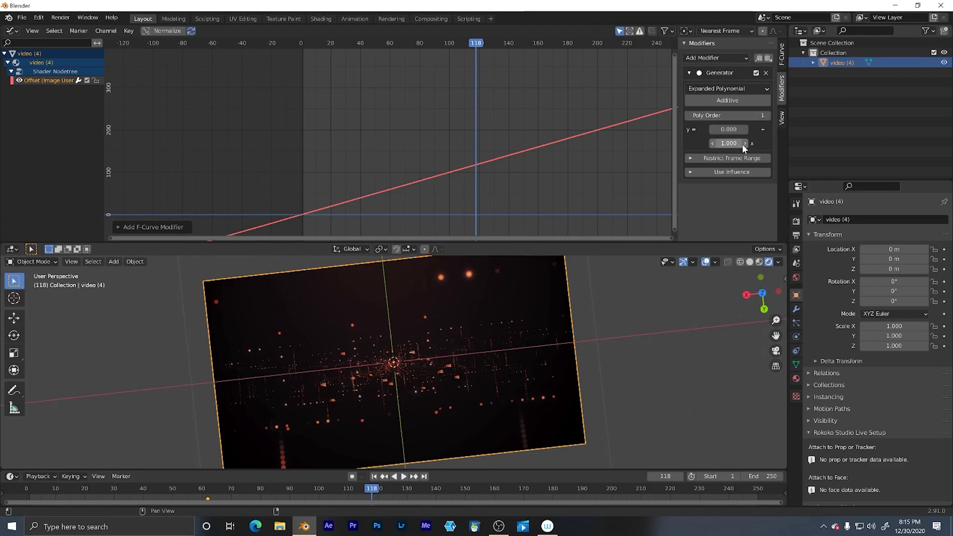
left_click(768, 114)
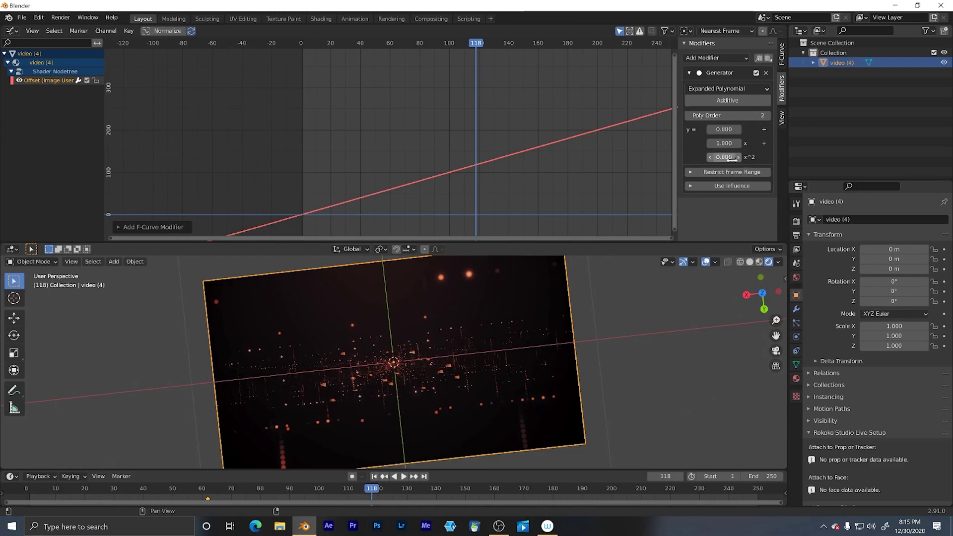
left_click(732, 157)
type("1")
key("Return")
middle_click_drag(448, 138, 551, 97)
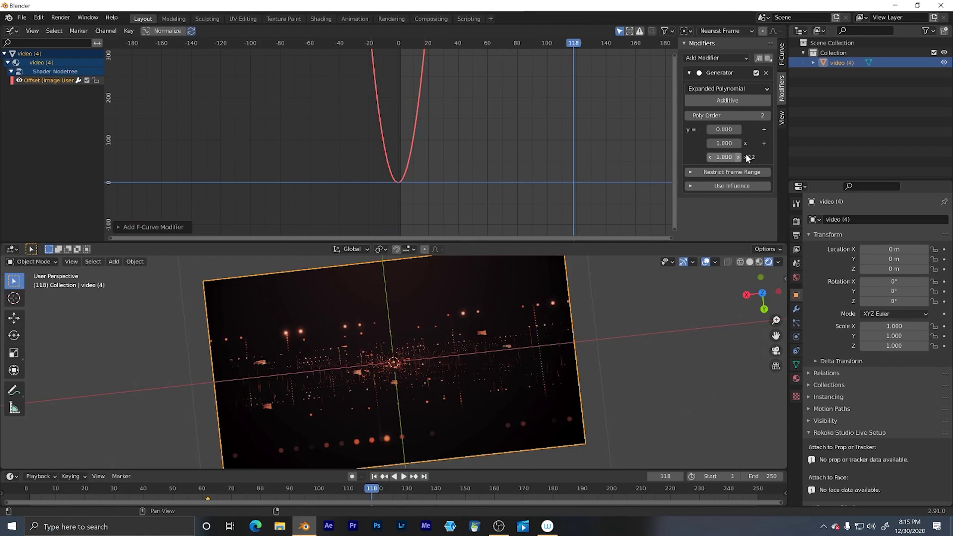
left_click(768, 115)
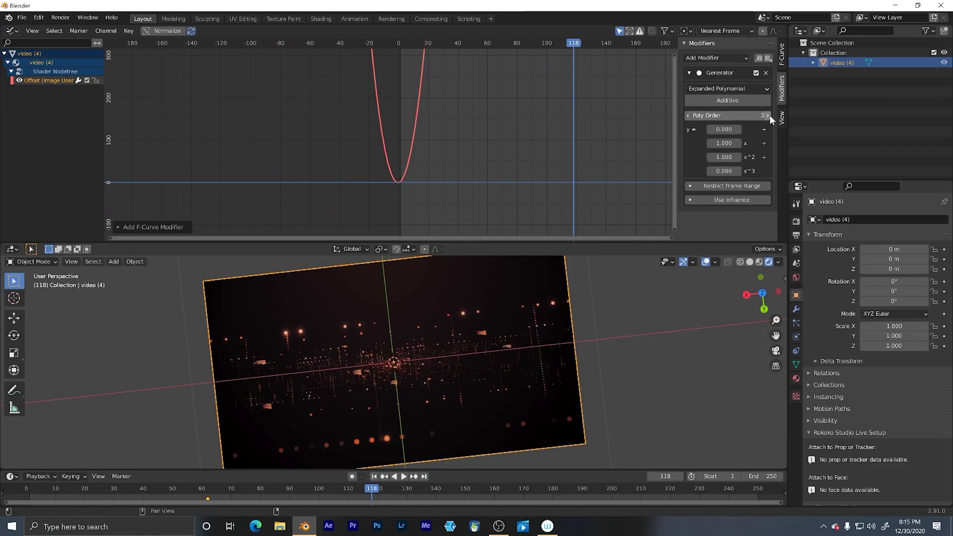
left_click(727, 158)
type("0")
key("Return")
left_click(724, 143)
type("0")
key("Return")
left_click(726, 171)
type("1")
key("Return")
middle_click_drag(477, 162, 506, 207, "ctrl")
middle_click_drag(522, 97, 536, 141)
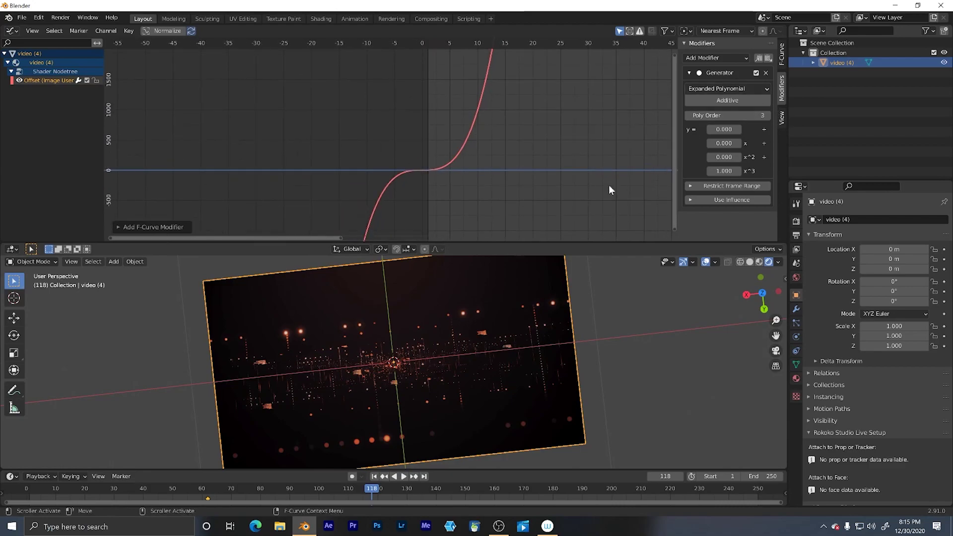
middle_click_drag(602, 152, 594, 164)
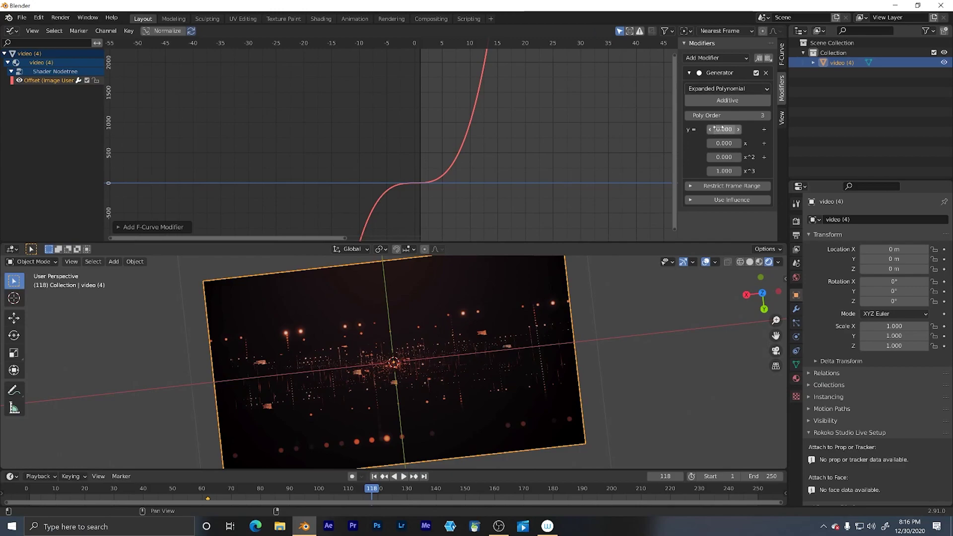
Try Factorized then Expanded Polynomial generator modes and lower the poly order from 3 to 2.
left_click(720, 86)
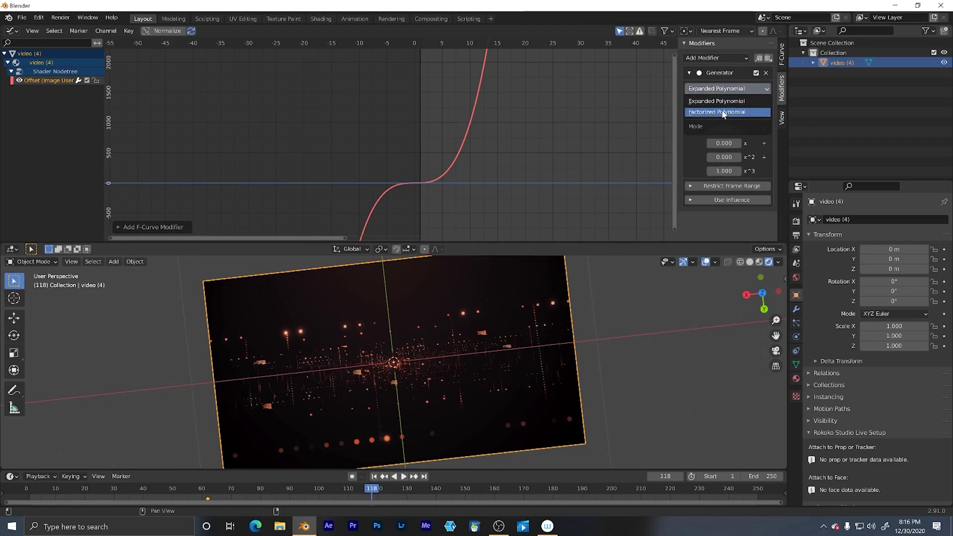
left_click(722, 111)
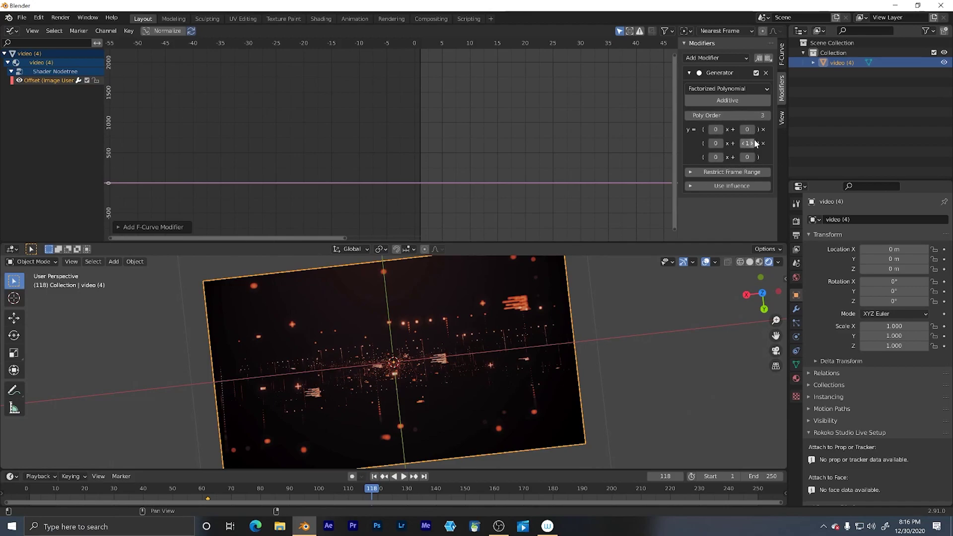
left_click(749, 87)
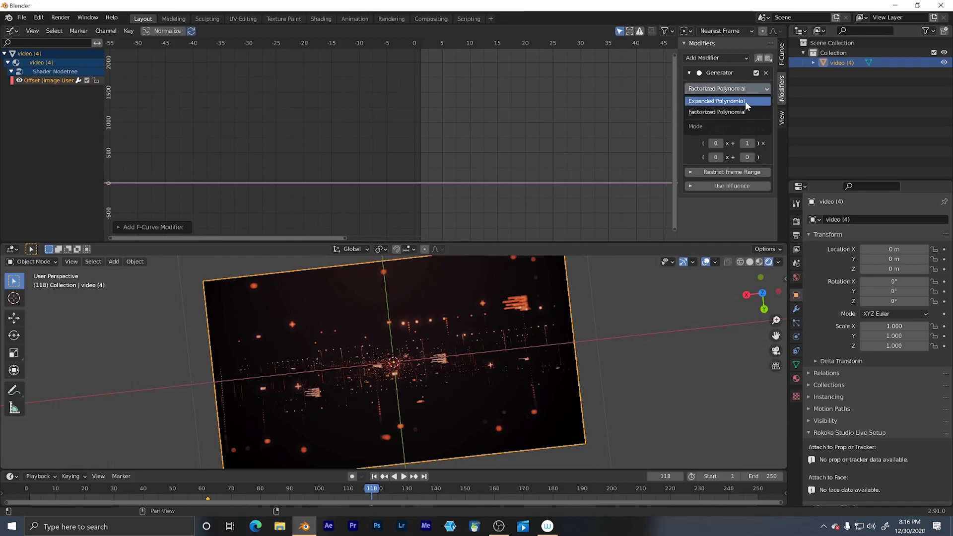
left_click(747, 103)
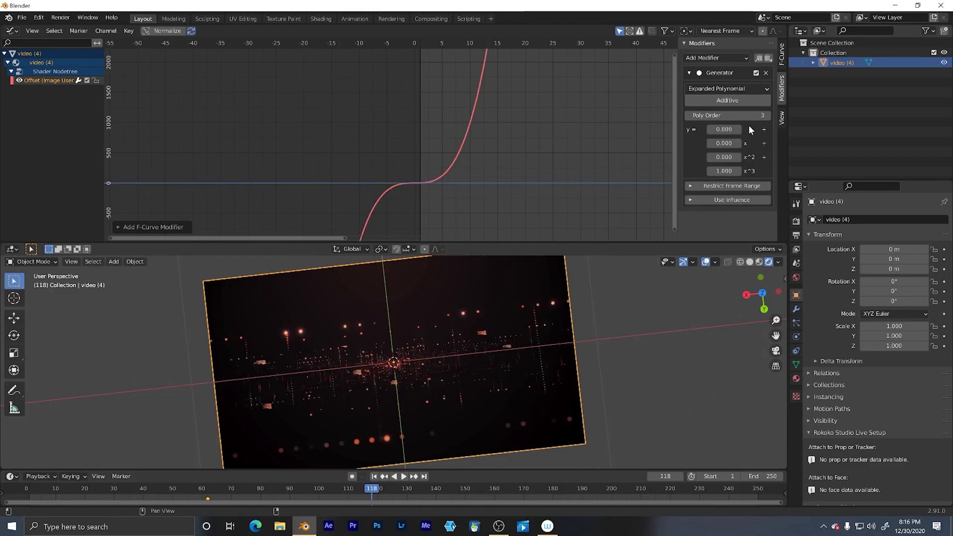
left_click(688, 115)
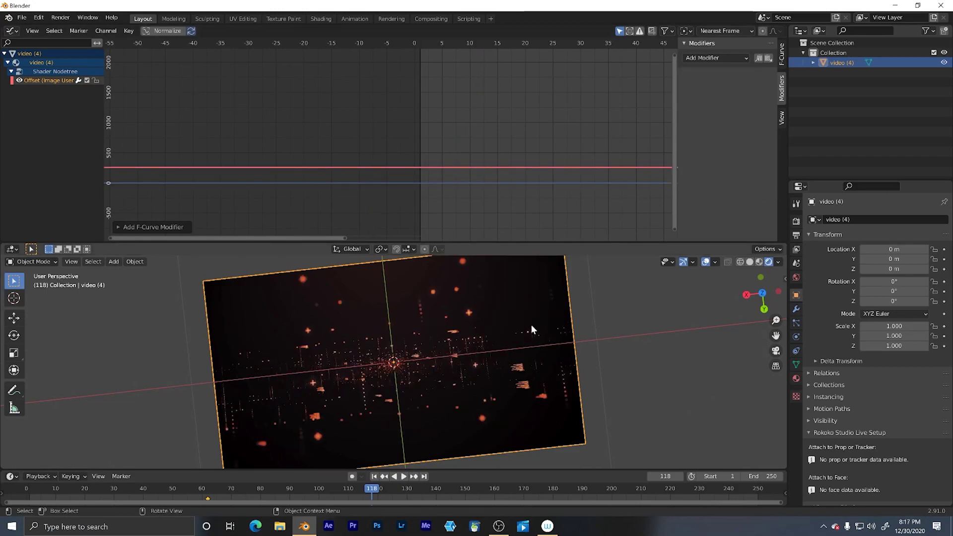
mouse_move(532, 326)
middle_mouse_down()
mouse_move(511, 334)
mouse_move(514, 321)
middle_mouse_up()
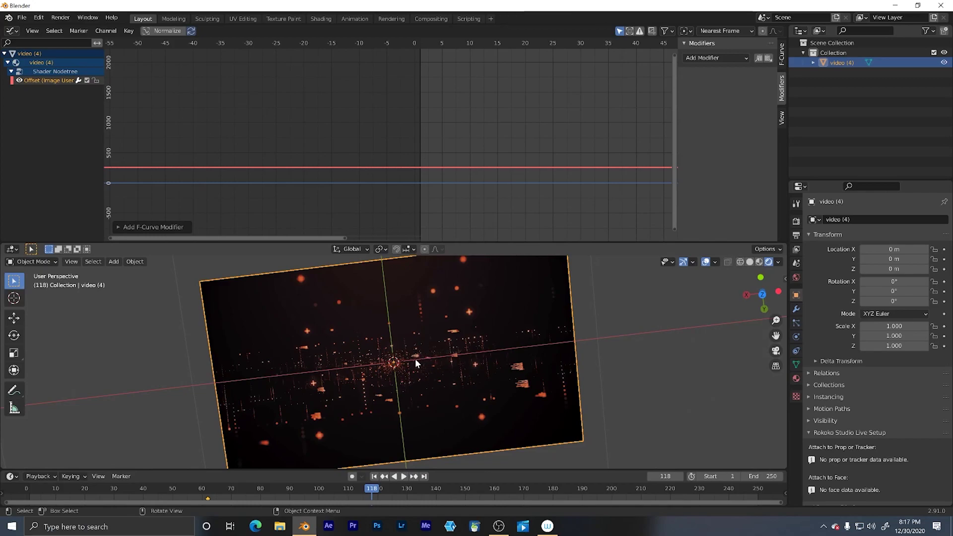
Delete the old plane and import Automatic_Fire_01.mov from 11. Muzzle_Flashes as an image plane.
key("Delete")
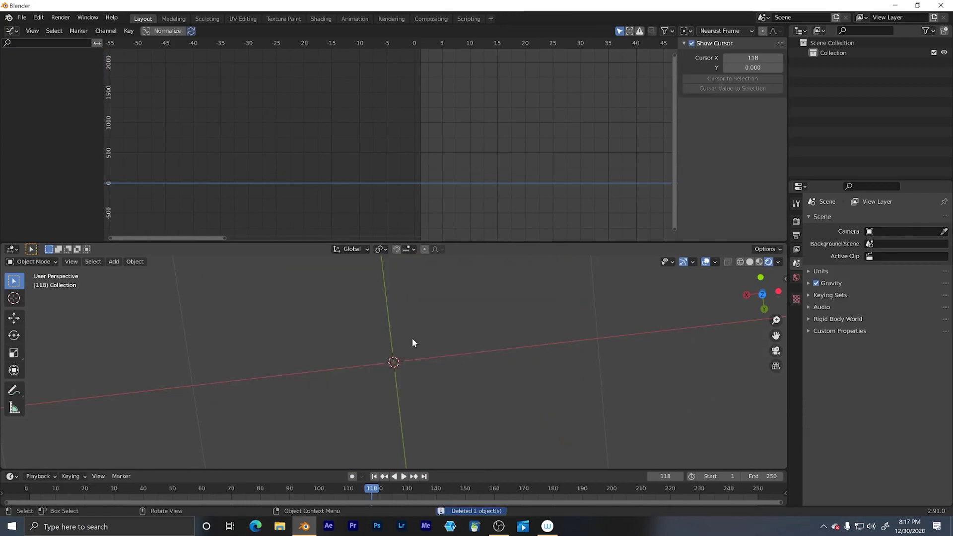
key("shift+a")
mouse_move(419, 356)
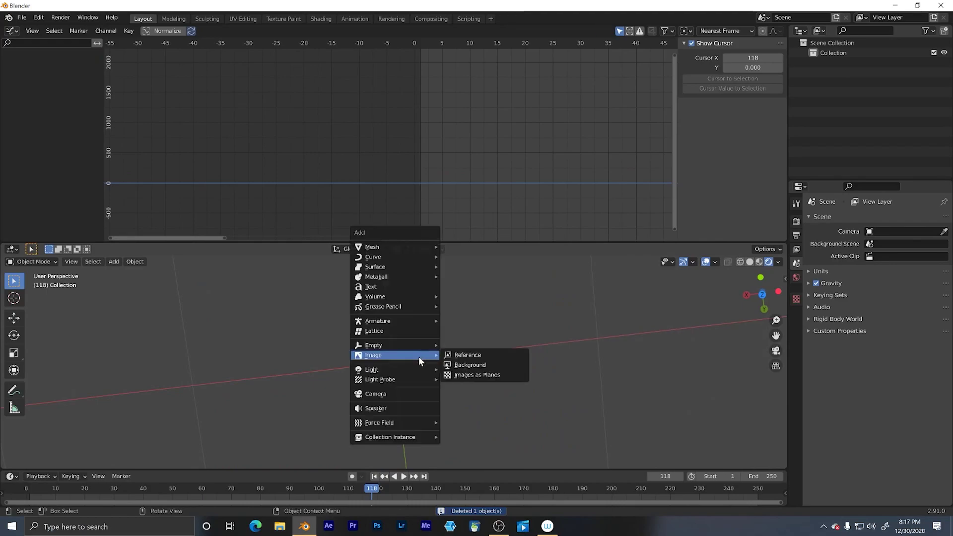
left_click(463, 374)
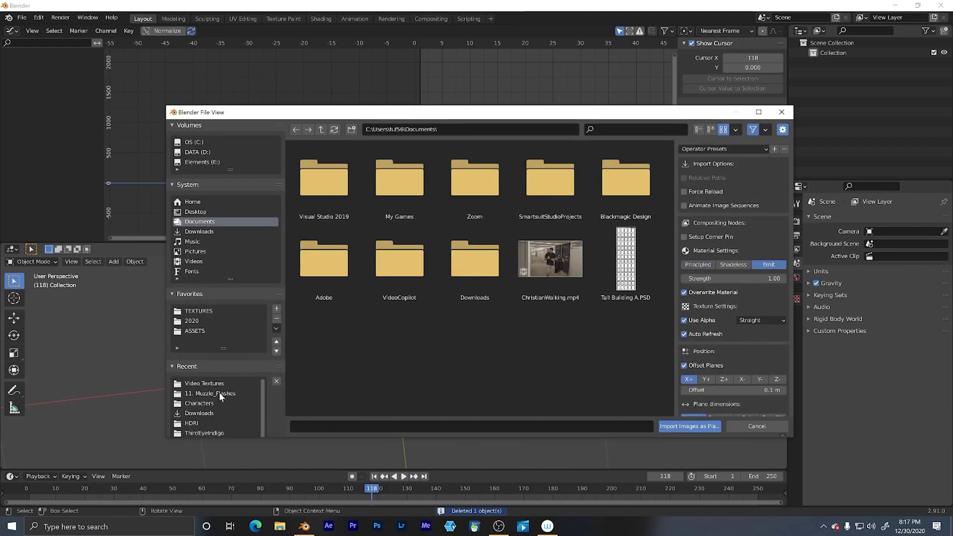
left_click(218, 392)
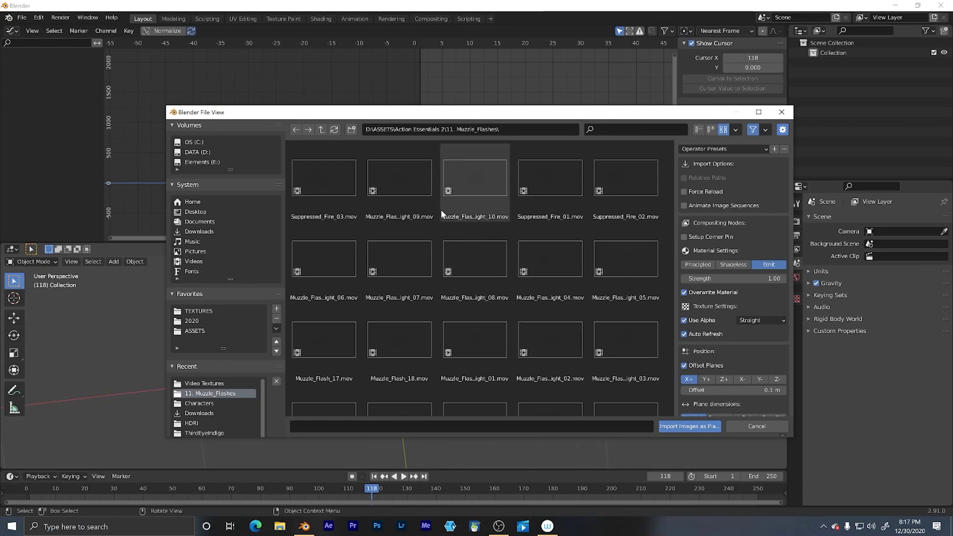
scroll(466, 263, "down", 5)
scroll(485, 207, "down", 4)
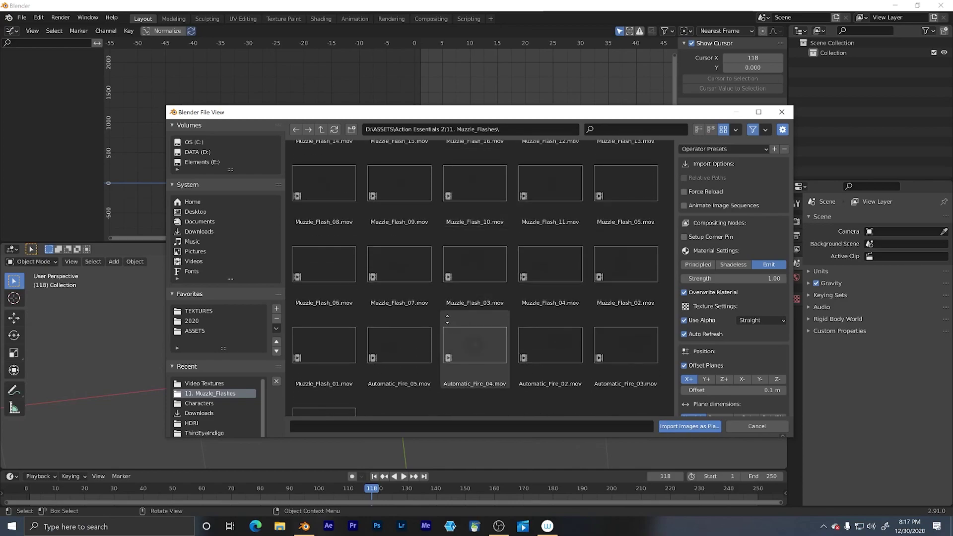
left_click(325, 370)
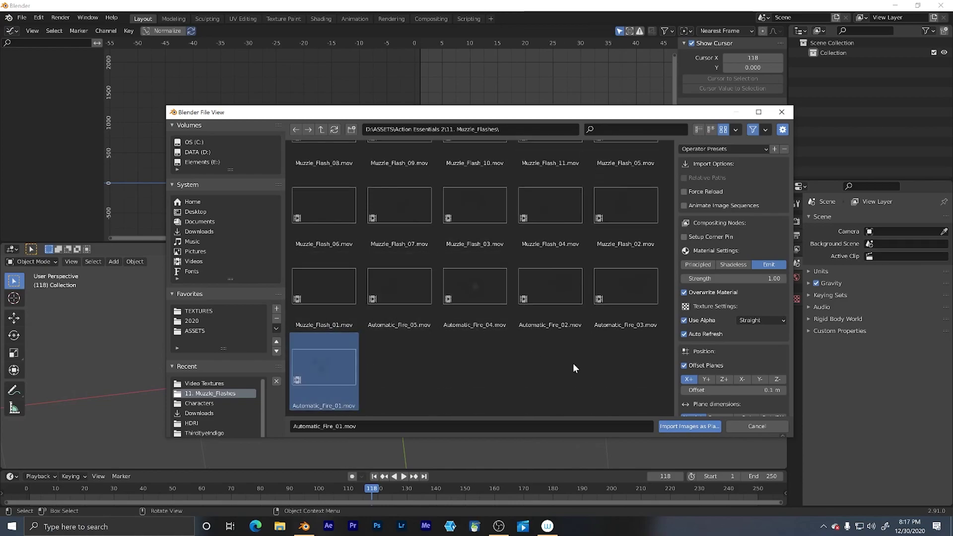
left_click(670, 426)
Play back the new fire plane and stop at frame 35.
mouse_move(498, 356)
middle_mouse_down()
mouse_move(661, 327)
mouse_move(492, 353)
mouse_move(489, 338)
middle_mouse_up()
key("space")
key("space")
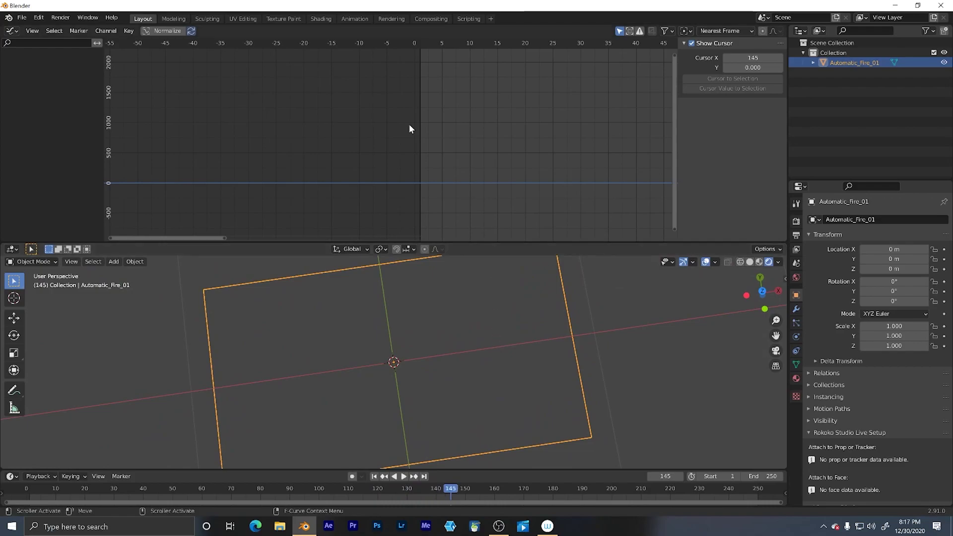
left_click(418, 42)
key("space")
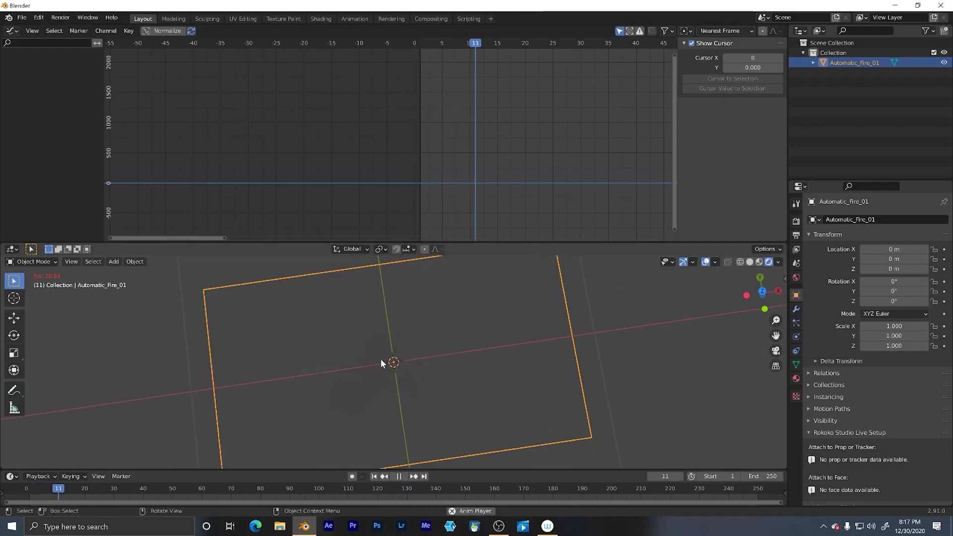
key("space")
middle_click_drag(411, 333, 394, 362, "ctrl")
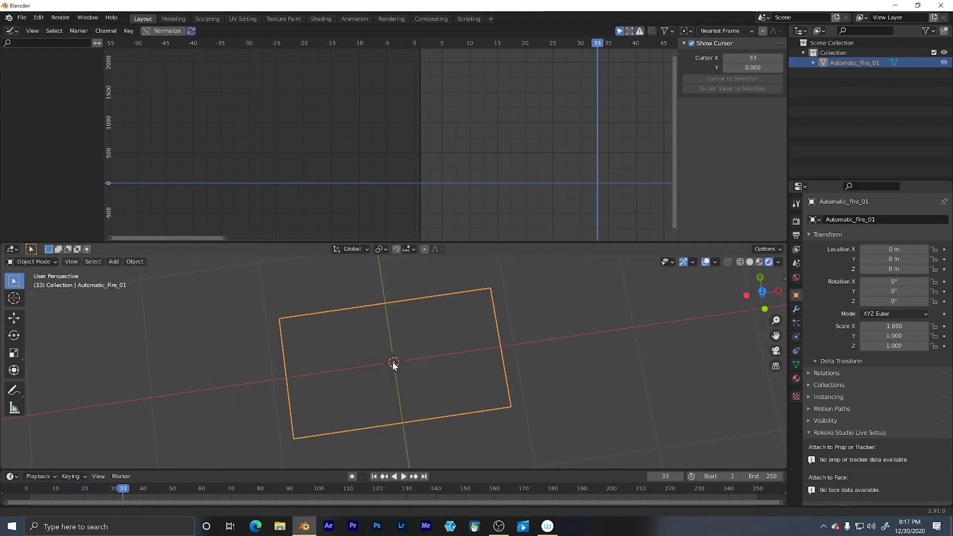
middle_click_drag(586, 115, 429, 178)
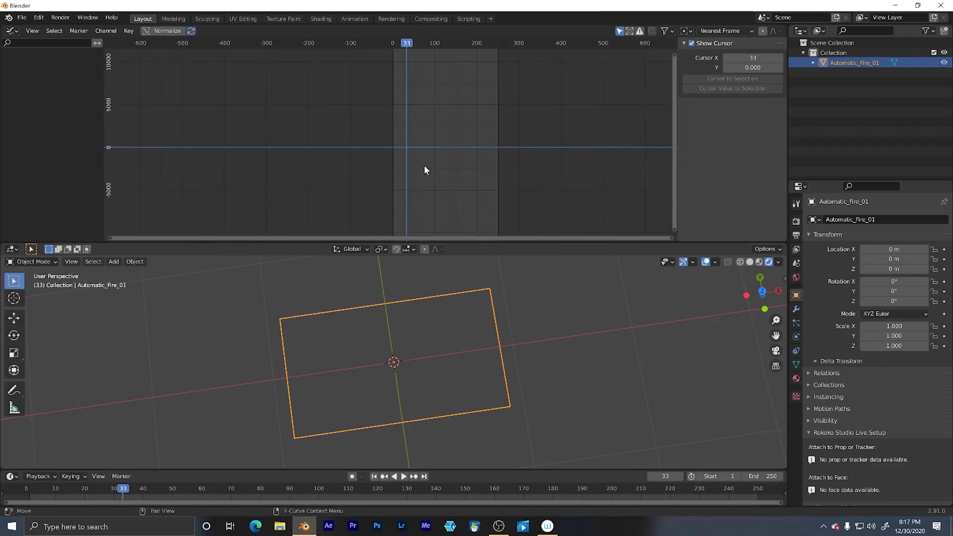
key("space")
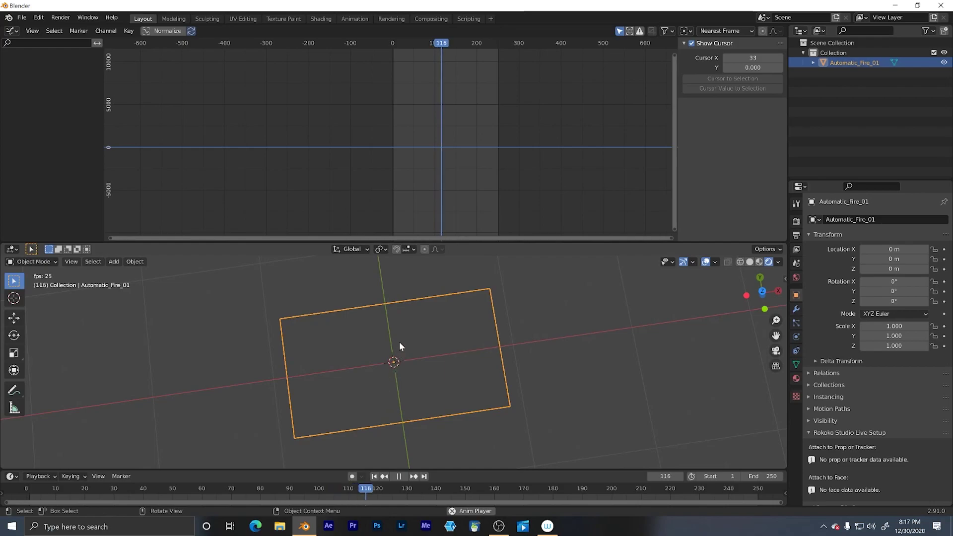
key("space")
left_click(407, 44)
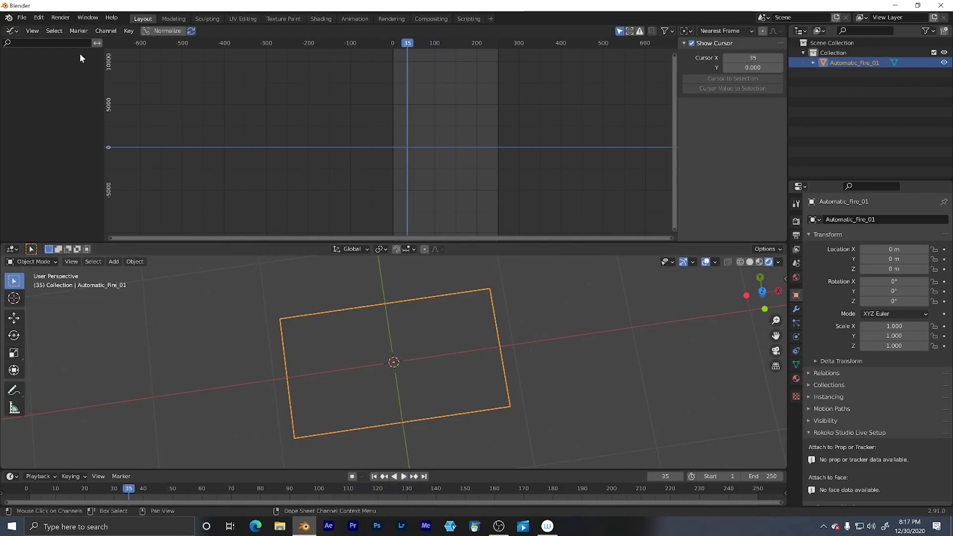
left_click(12, 30)
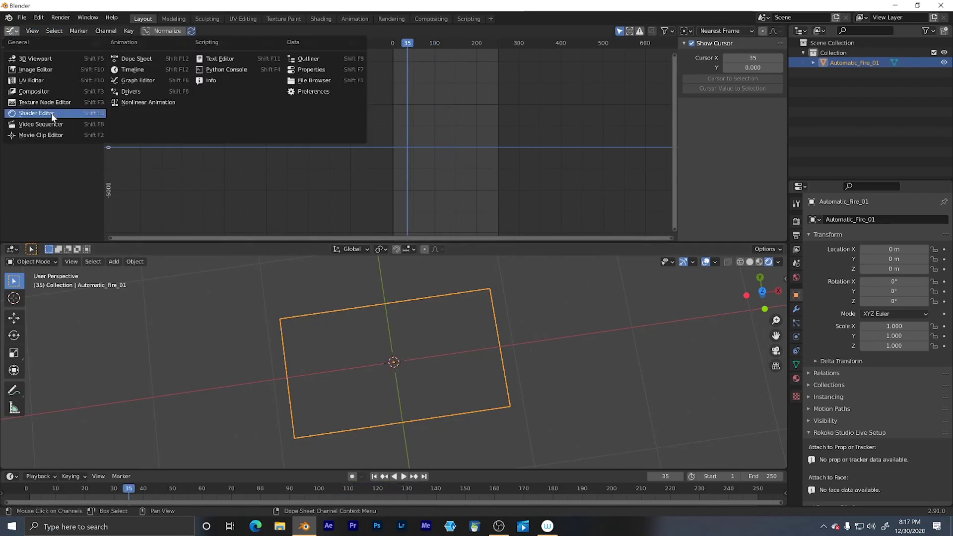
In the Shader Editor, update the Image Texture Frames value and keyframe its Offset.
left_click(78, 112)
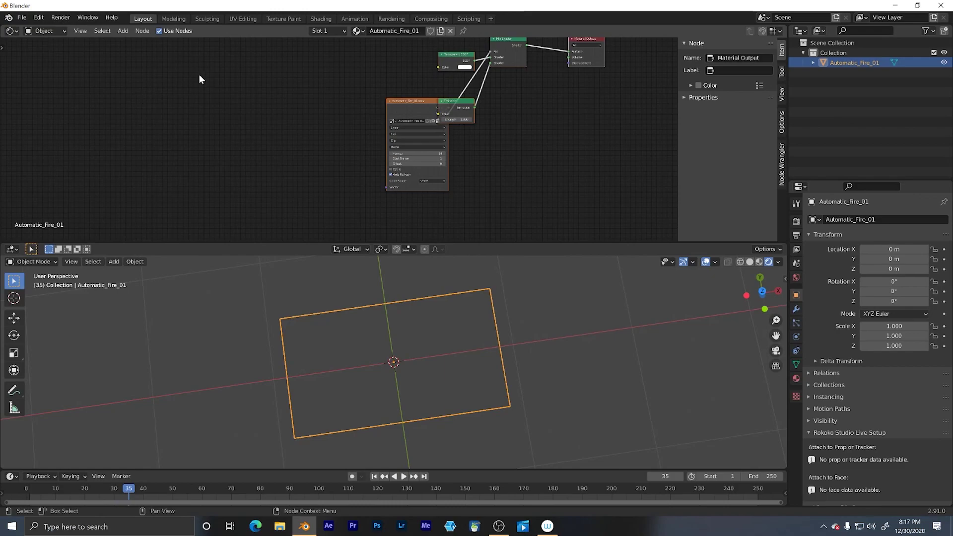
left_click_drag(398, 99, 343, 99)
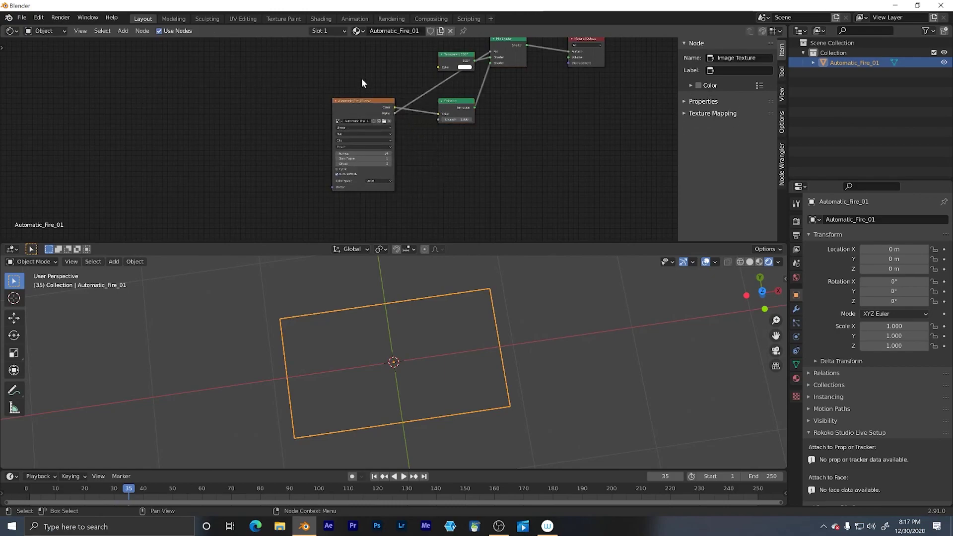
double_click(372, 154)
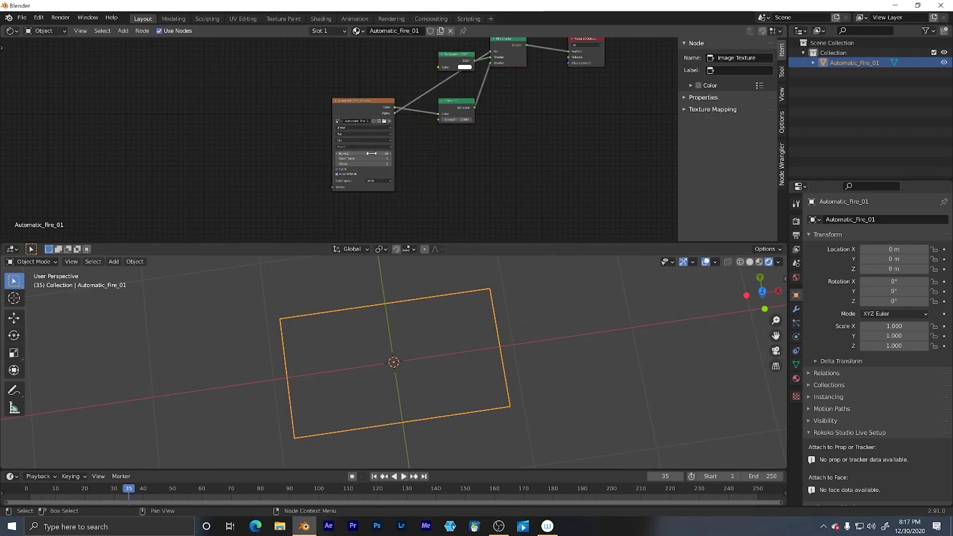
left_click(398, 158)
double_click(381, 153)
key("Return")
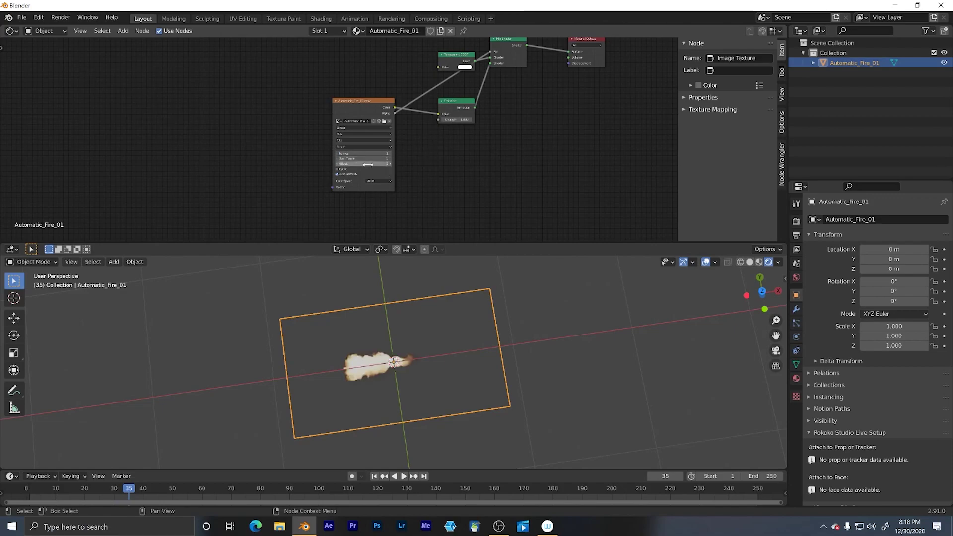
key("i")
Check the curve in the Graph Editor, then return and select the Image Texture node.
left_click(13, 31)
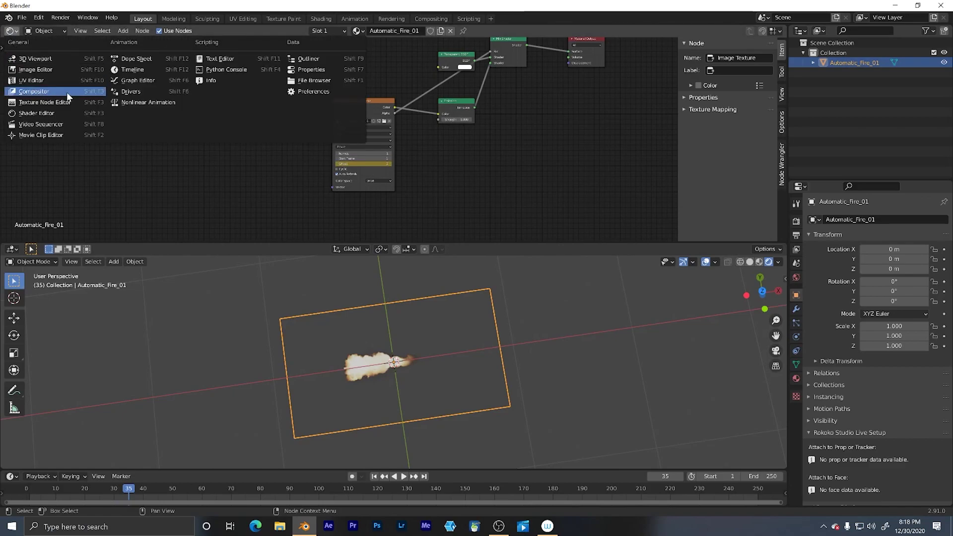
left_click(133, 81)
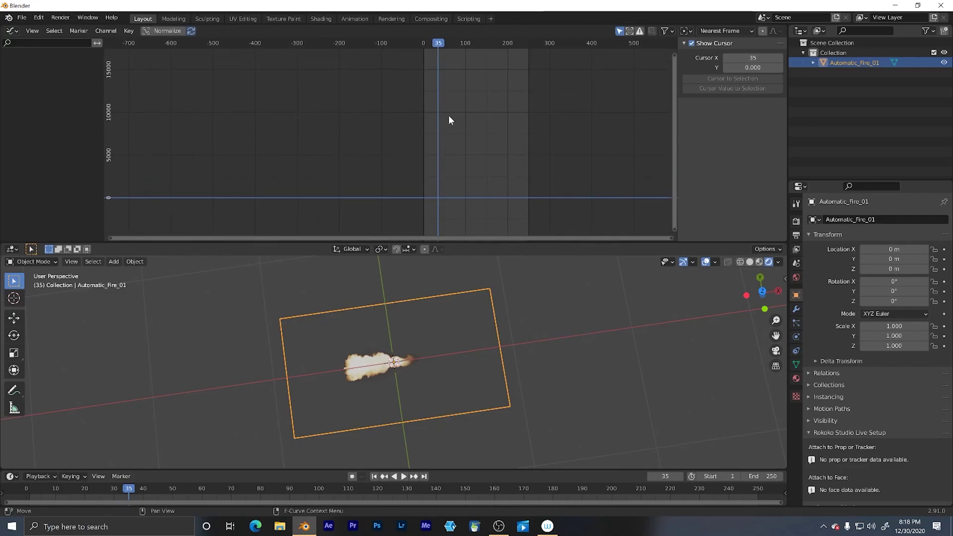
left_click(16, 31)
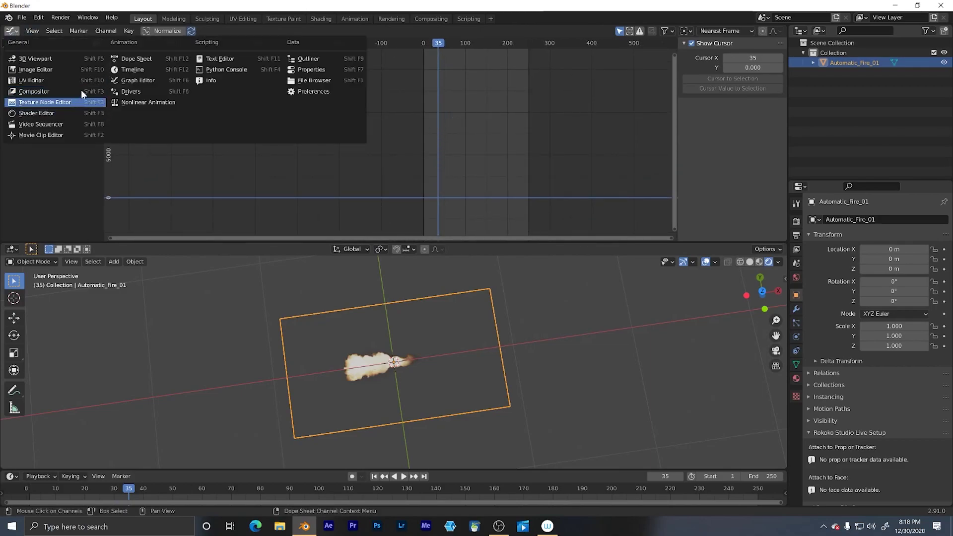
left_click(60, 113)
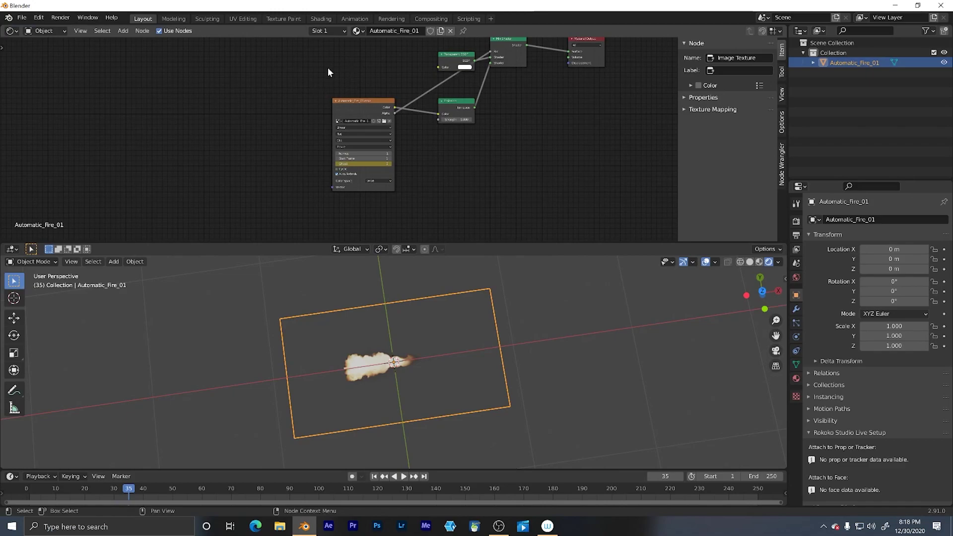
left_click(362, 103)
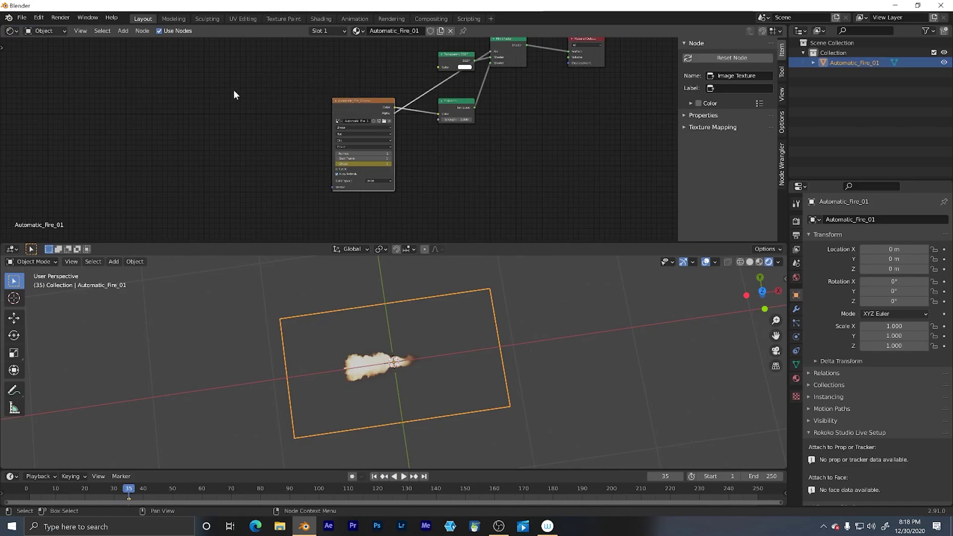
left_click(16, 32)
Reveal the Automatic_Fire_01 Offset channel in the Graph Editor and slide its keyframe earlier.
left_click(118, 80)
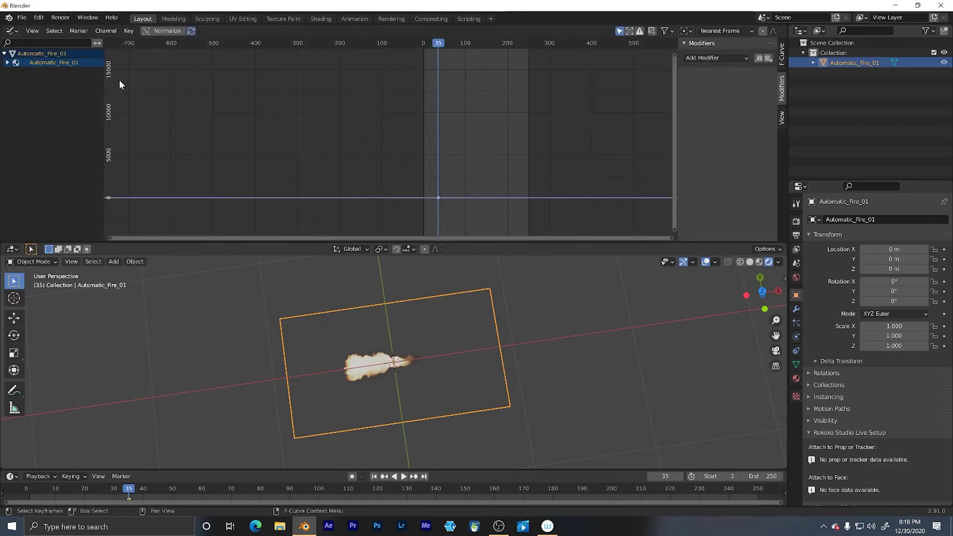
left_click(7, 62)
left_click(11, 72)
left_click_drag(456, 176, 434, 209)
middle_click_drag(450, 204, 438, 125, "ctrl")
middle_click_drag(469, 165, 464, 160, "ctrl")
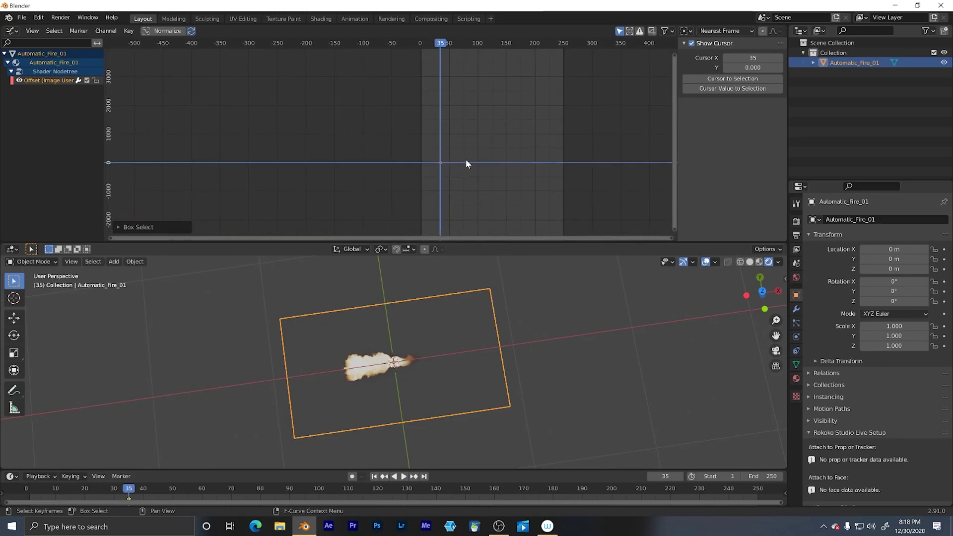
key("g")
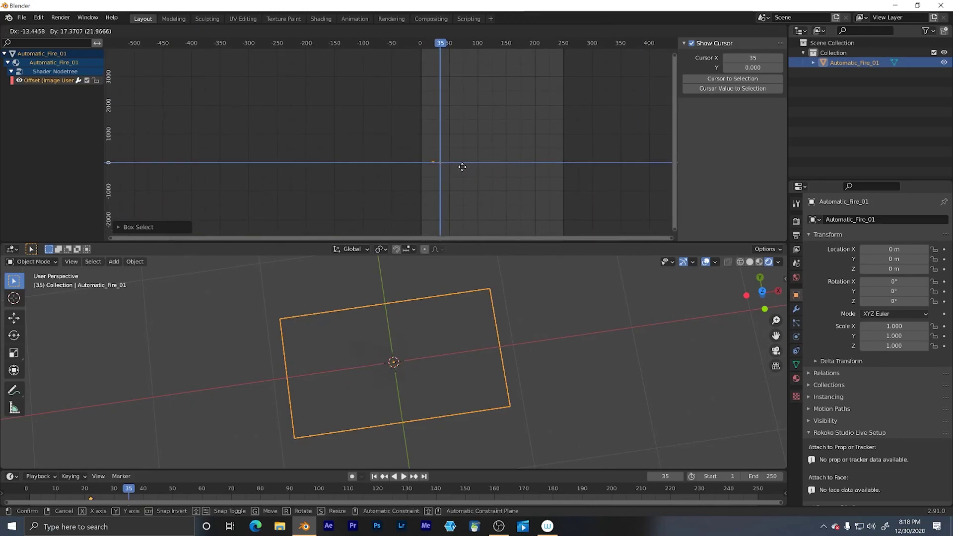
left_click(454, 165)
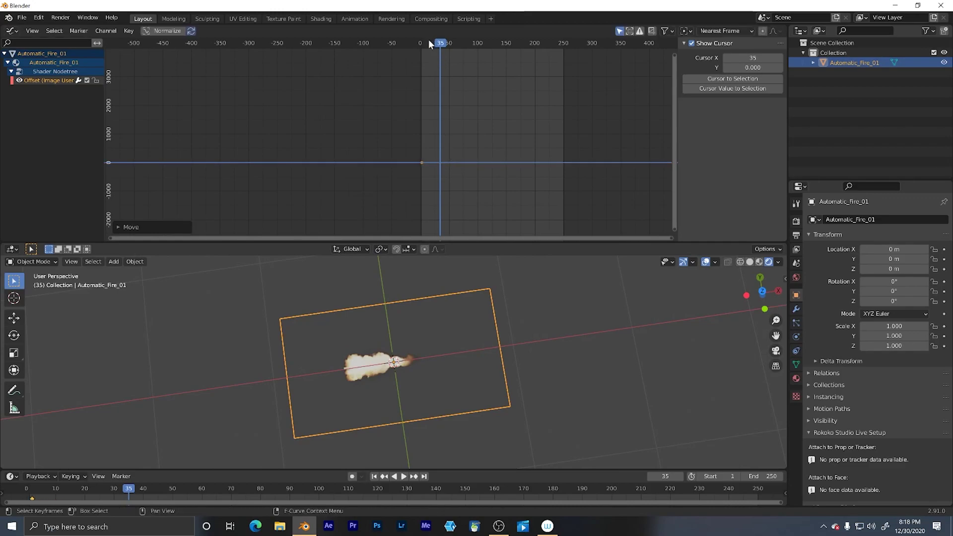
Place the Offset keyframe at frame 0 and preview the playback.
left_click_drag(428, 41, 420, 41)
middle_click_drag(441, 173, 451, 119, "ctrl")
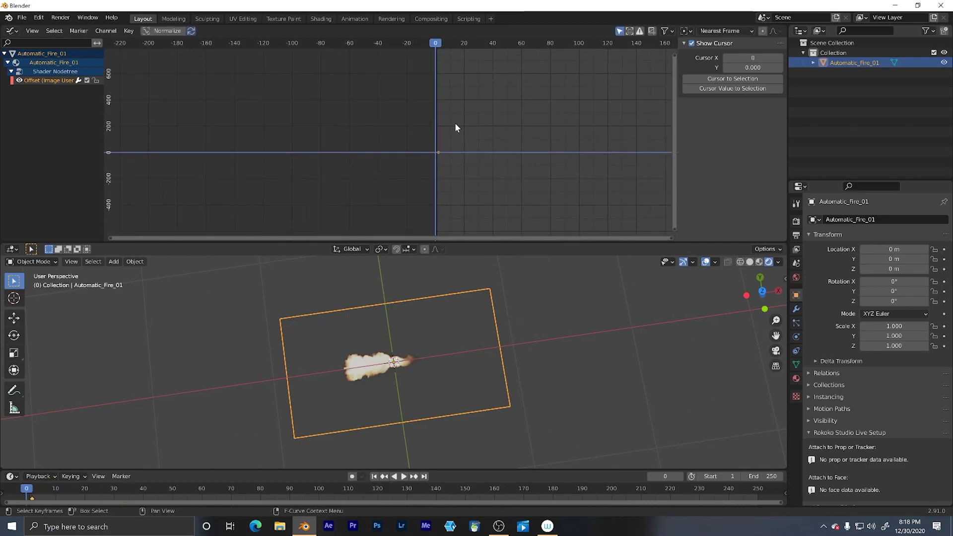
key("g")
left_click(454, 140)
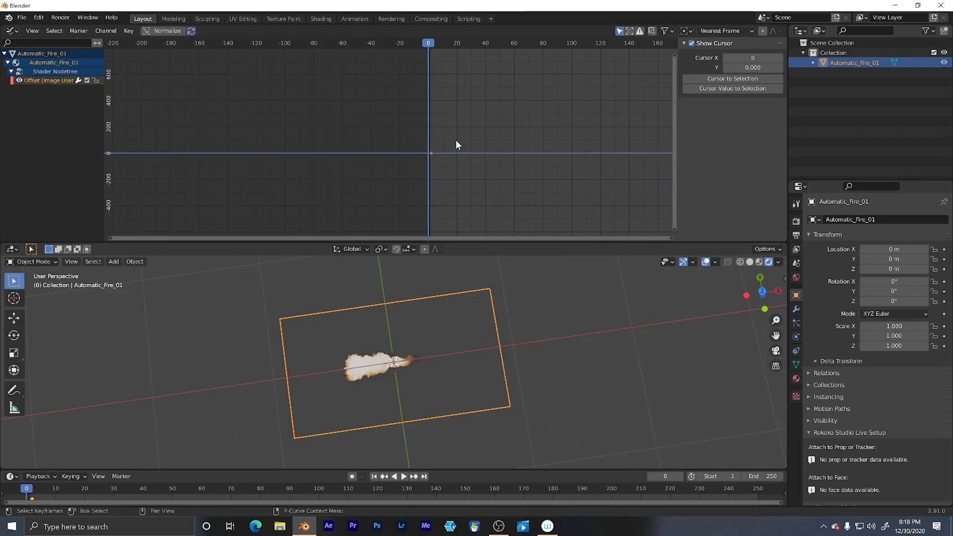
key("space")
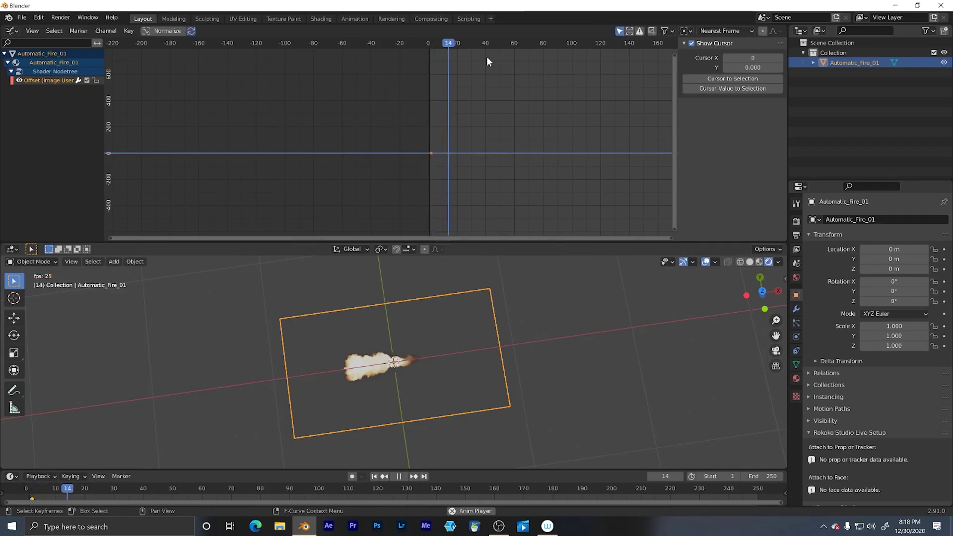
key("space")
Paste the copied keyframe at frame 34 and start raising it along the value axis.
left_click(474, 44)
key("Right")
key("Right")
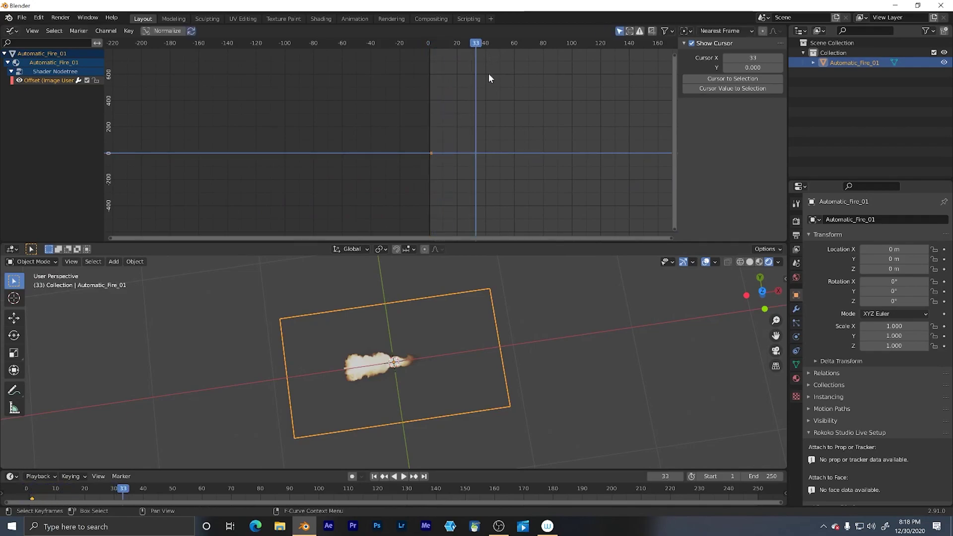
key("ctrl+v")
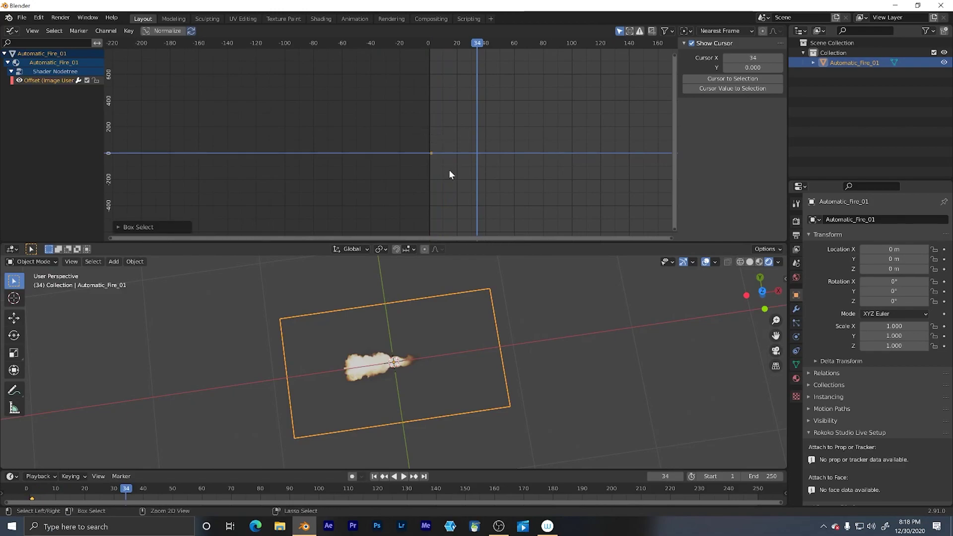
key("g")
key("y")
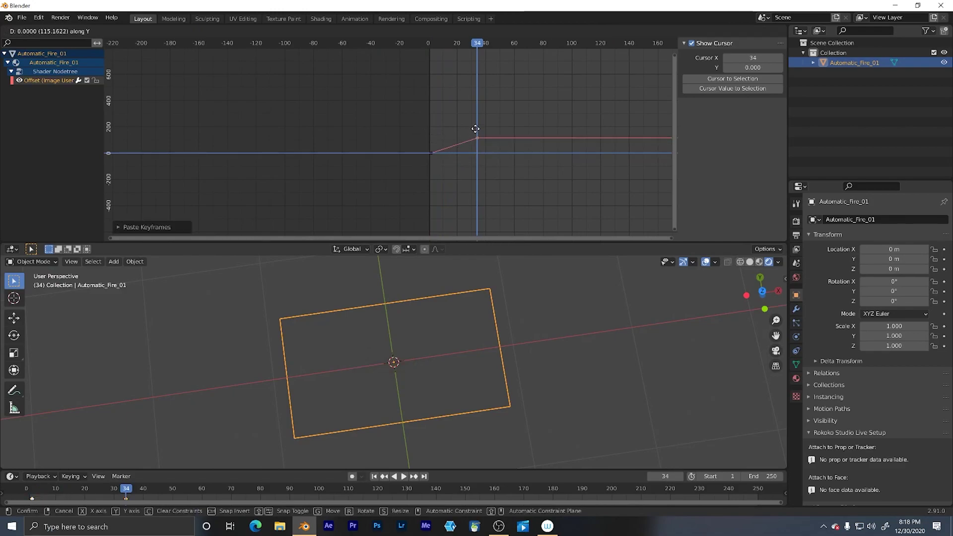
Set the frame-34 keyframe value to 34 and play the flash from frame 0.
type("34")
key("Return")
middle_click_drag(472, 166, 459, 128, "ctrl")
middle_click_drag(457, 171, 443, 105)
left_click(418, 44)
key("space")
key("Escape")
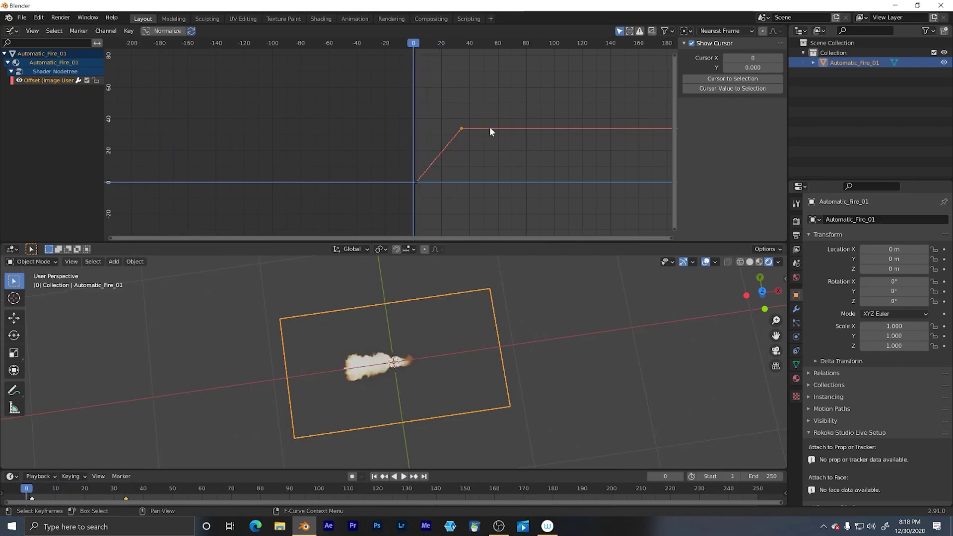
key("space")
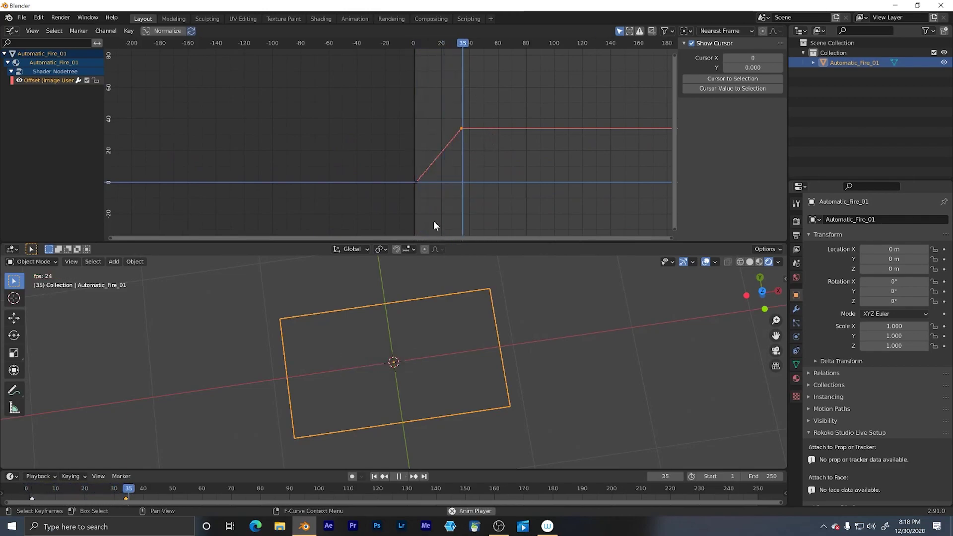
key("space")
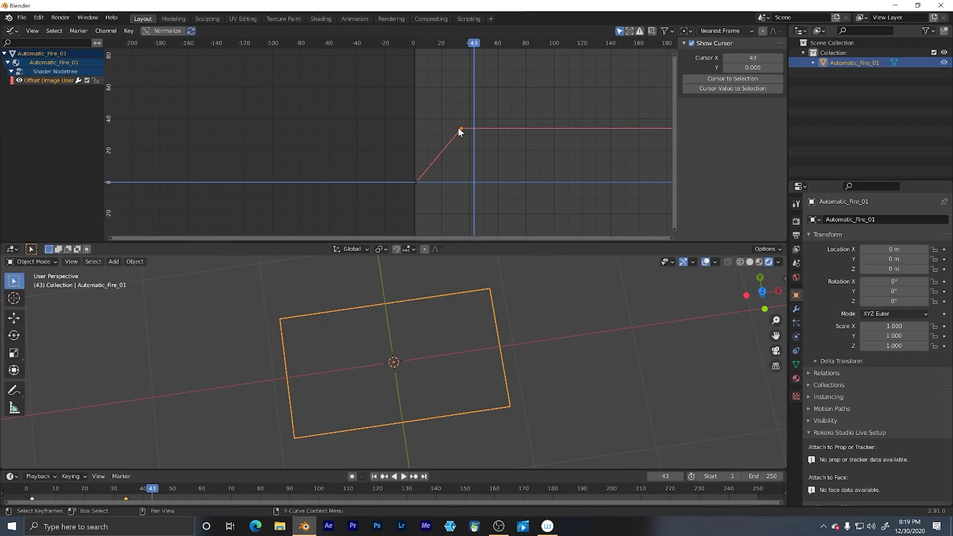
Scrub and replay the timeline to pick where the next flash starts.
middle_click_drag(501, 130, 479, 153)
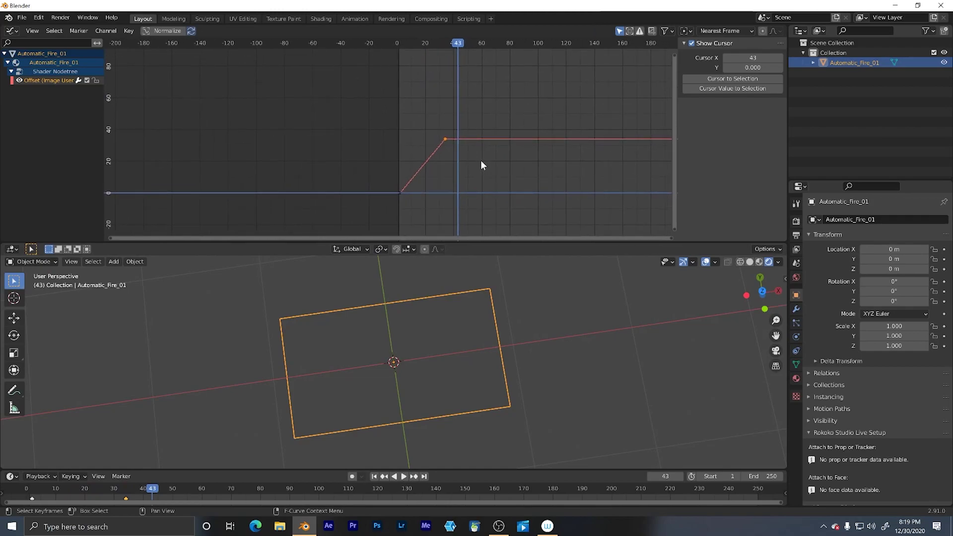
left_click_drag(456, 41, 397, 116)
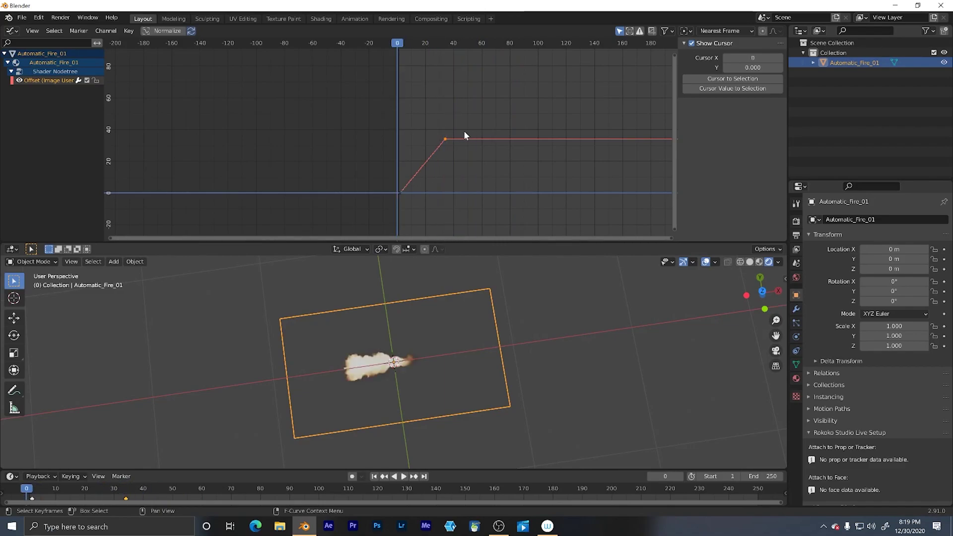
key("space")
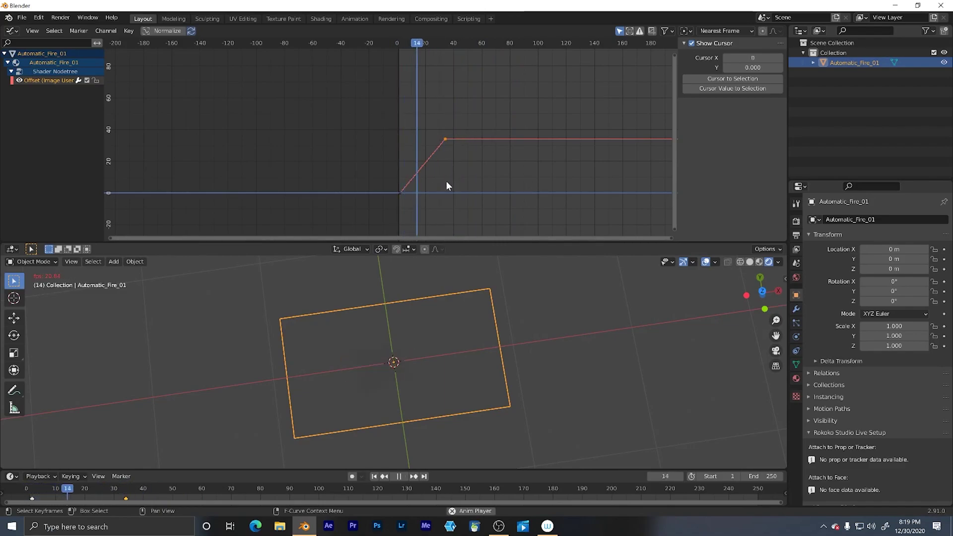
key("space")
left_click_drag(490, 41, 397, 196)
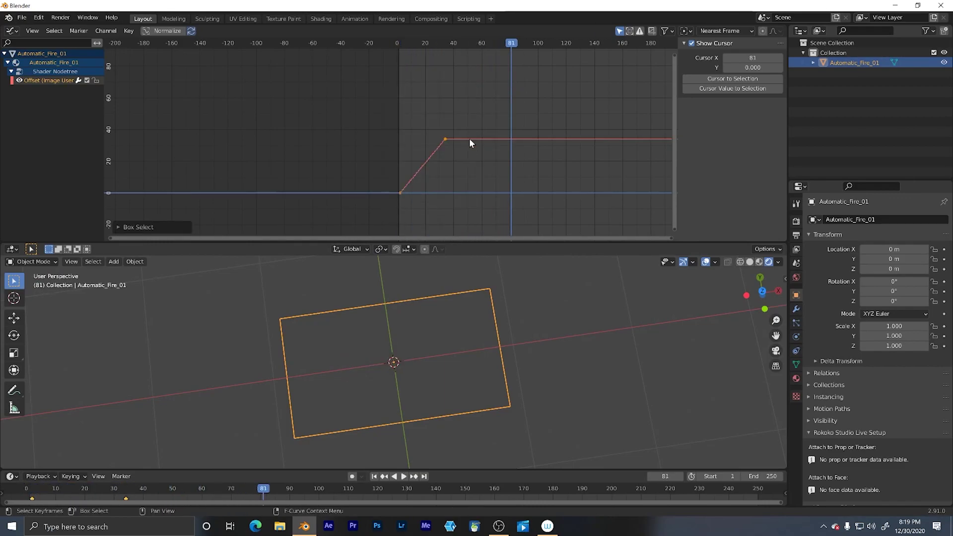
Paste the flash keyframes at frame 81 and play back both flashes.
key("ctrl+c")
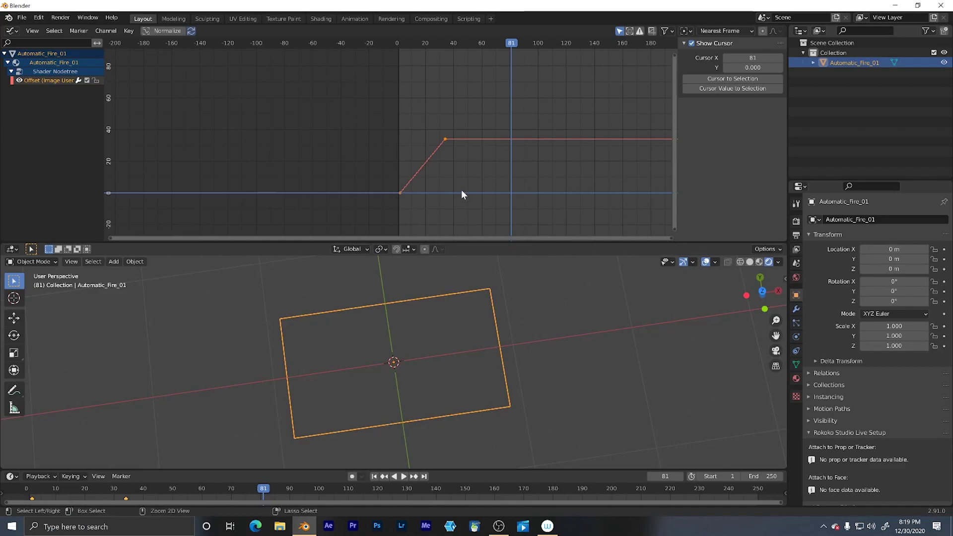
key("ctrl+v")
key("space")
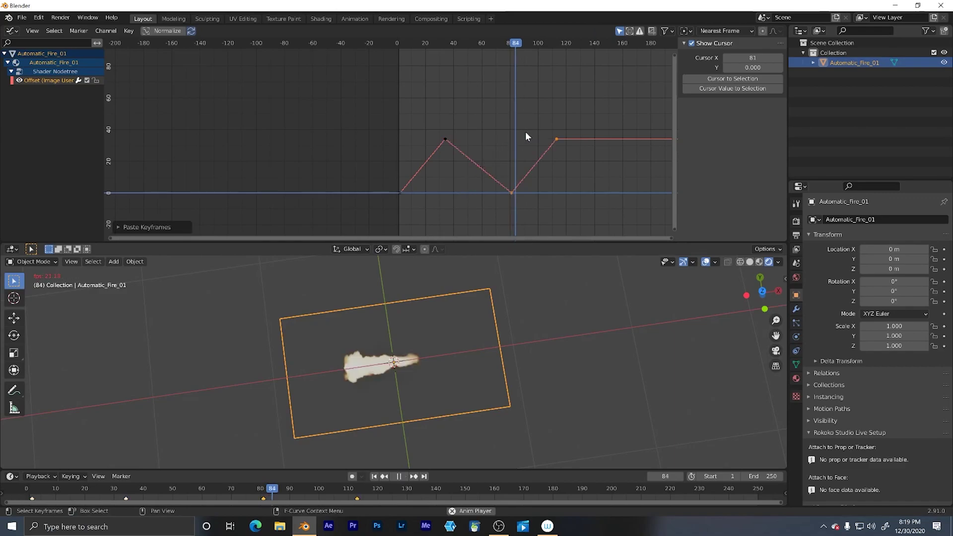
key("space")
left_click_drag(523, 41, 454, 56)
key("space")
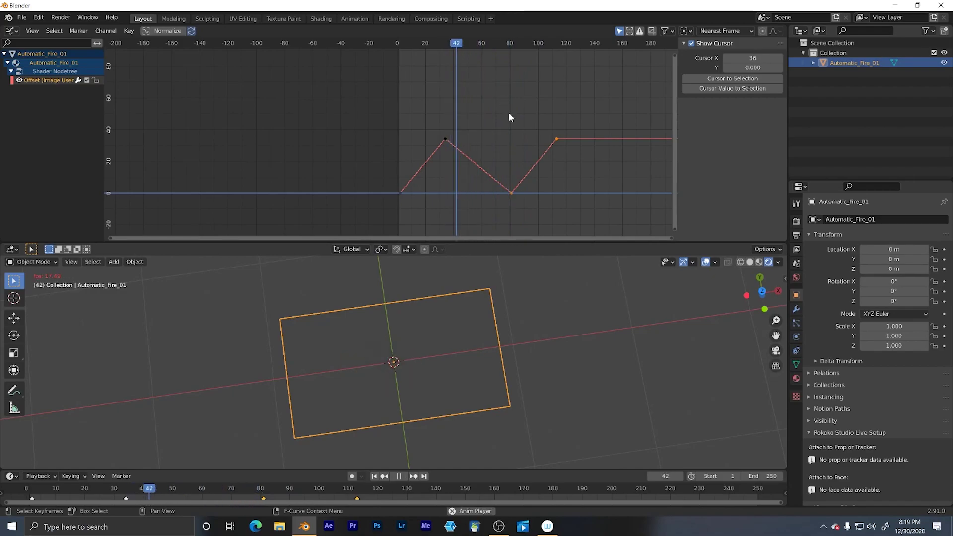
key("space")
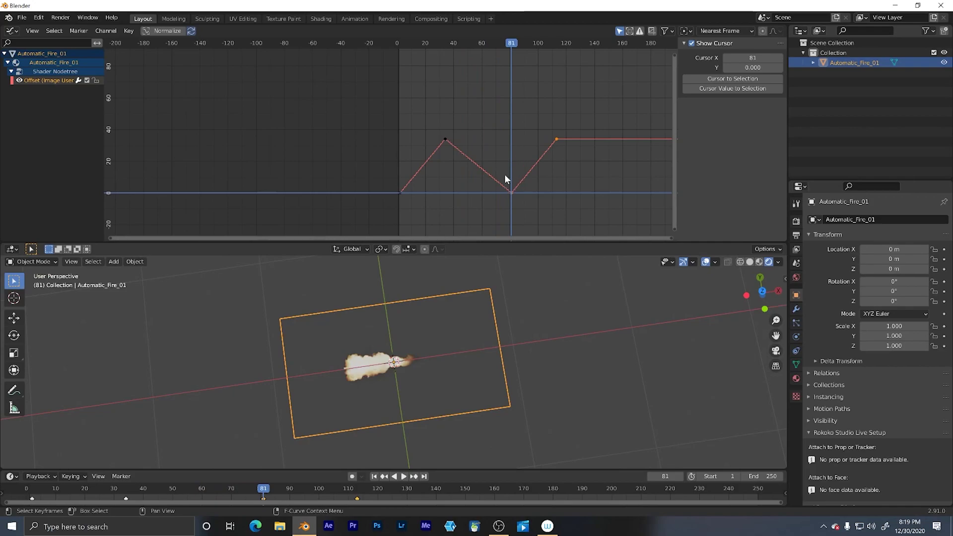
Paste the peak keyframe at frame 80 to hold the value until the replay.
key("Left")
left_click_drag(430, 121, 462, 177)
key("ctrl+c")
key("ctrl+v")
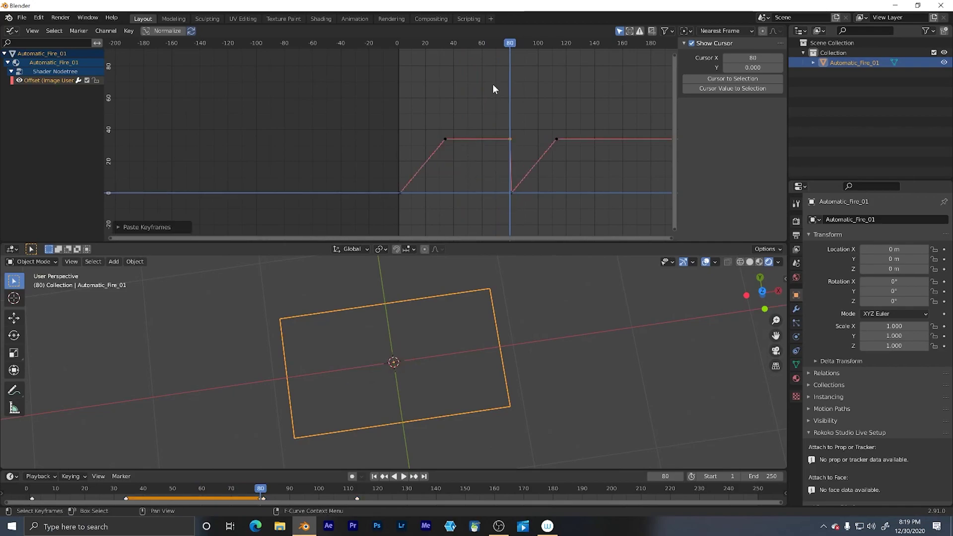
key("space")
key("space")
left_click(397, 43)
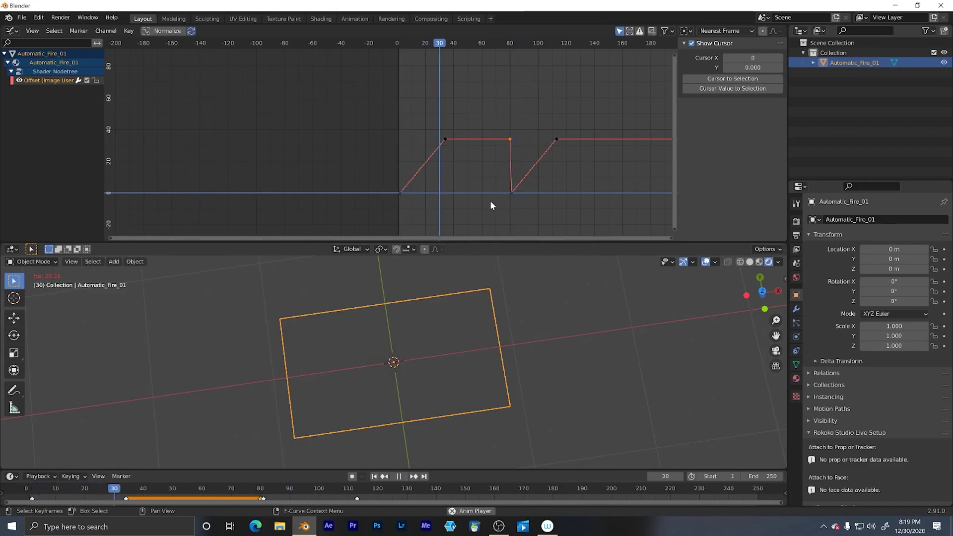
Zoom in on the drop and select the keyframes at frames 80 and 81.
middle_click_drag(509, 186, 479, 172)
middle_click_drag(507, 221, 417, 157)
middle_click_drag(439, 189, 457, 181, "ctrl")
middle_click_drag(448, 103, 419, 130)
left_click_drag(390, 60, 422, 228)
middle_click_drag(430, 195, 432, 166)
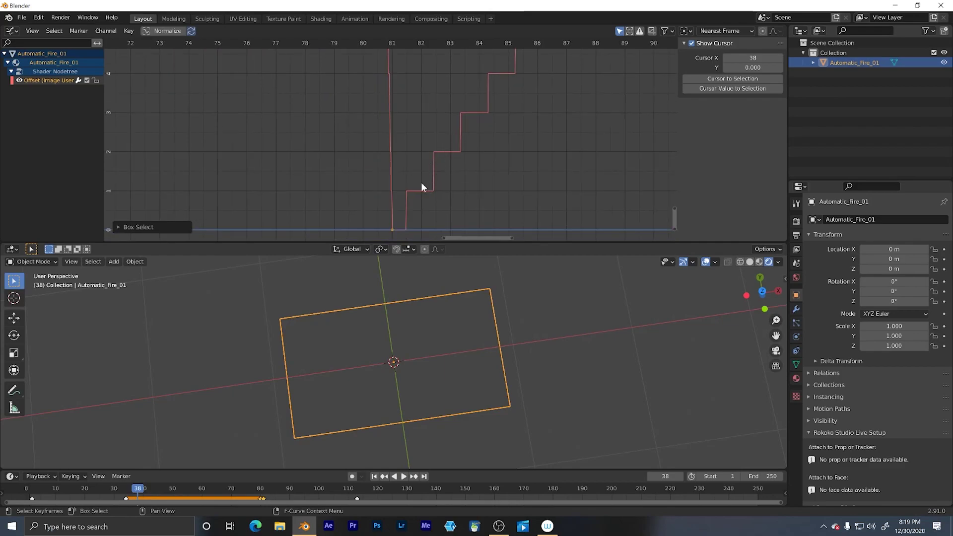
middle_click_drag(439, 215, 469, 170, "shift")
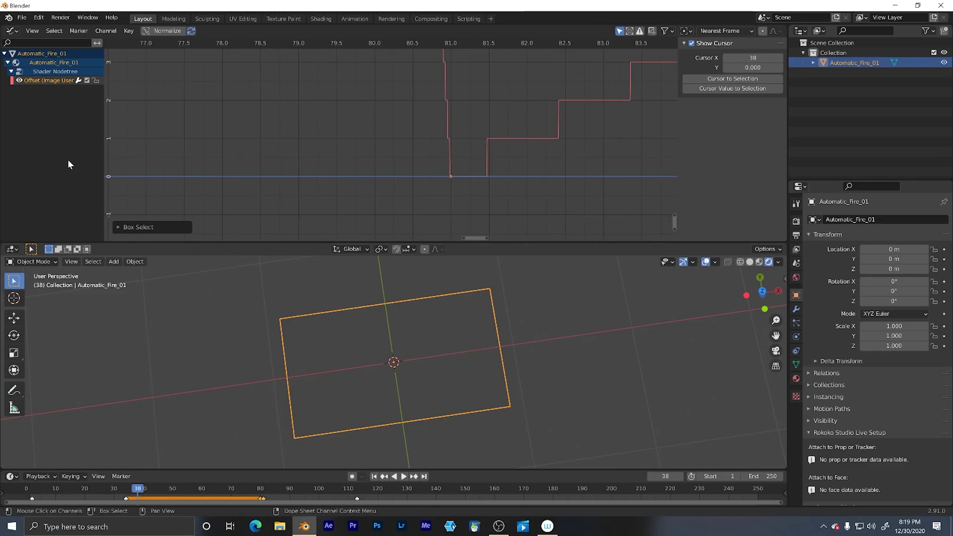
middle_click_drag(328, 122, 304, 131, "ctrl")
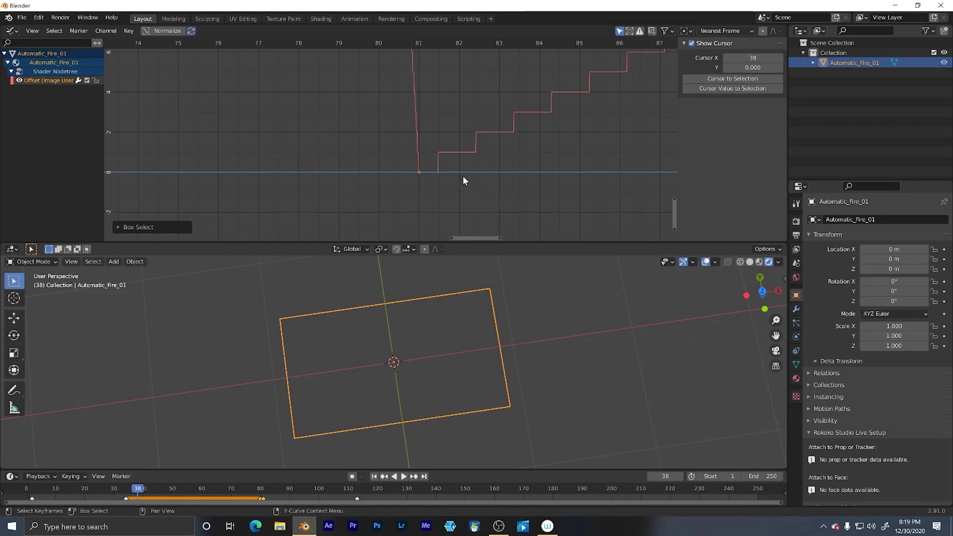
key("Home")
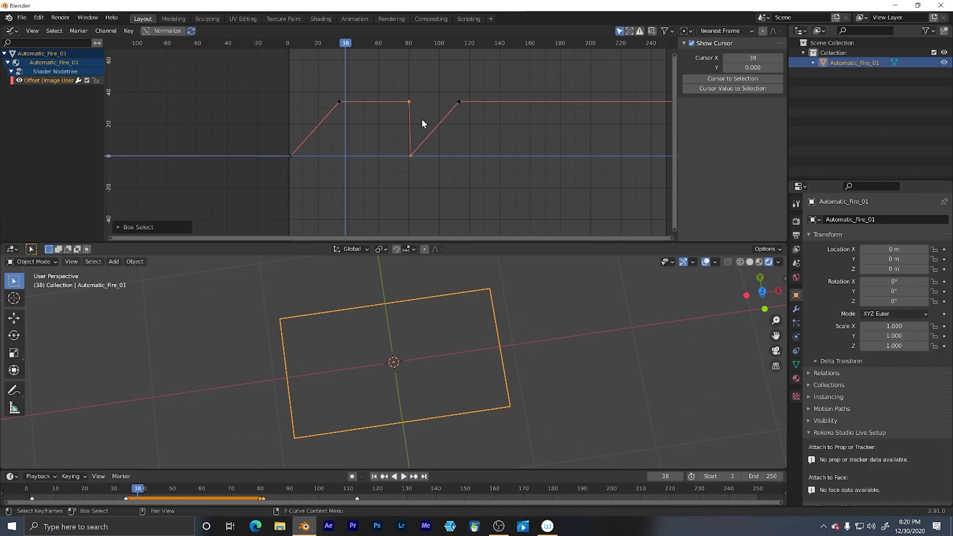
left_click(353, 200)
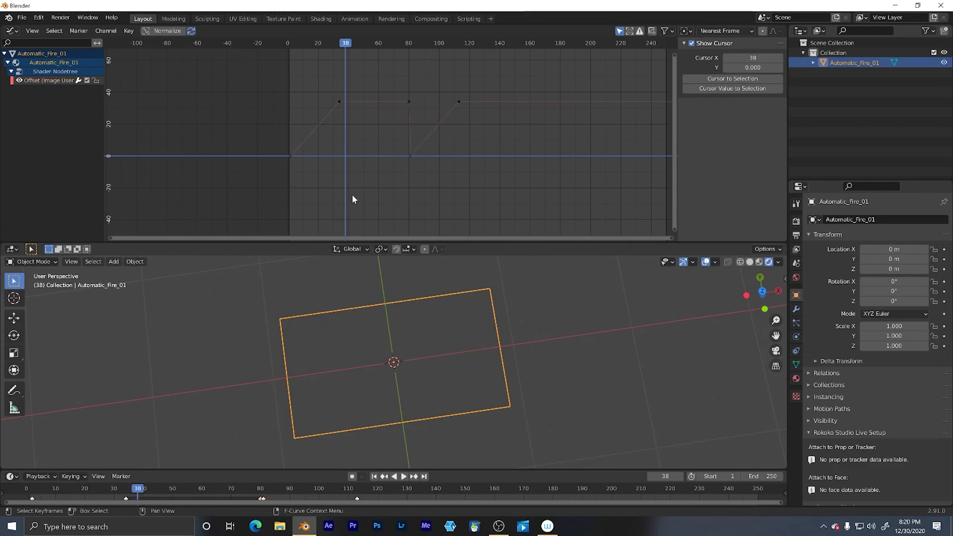
mouse_move(272, 187)
left_mouse_down()
mouse_move(505, 81)
mouse_move(271, 178)
left_mouse_up()
left_click(502, 94)
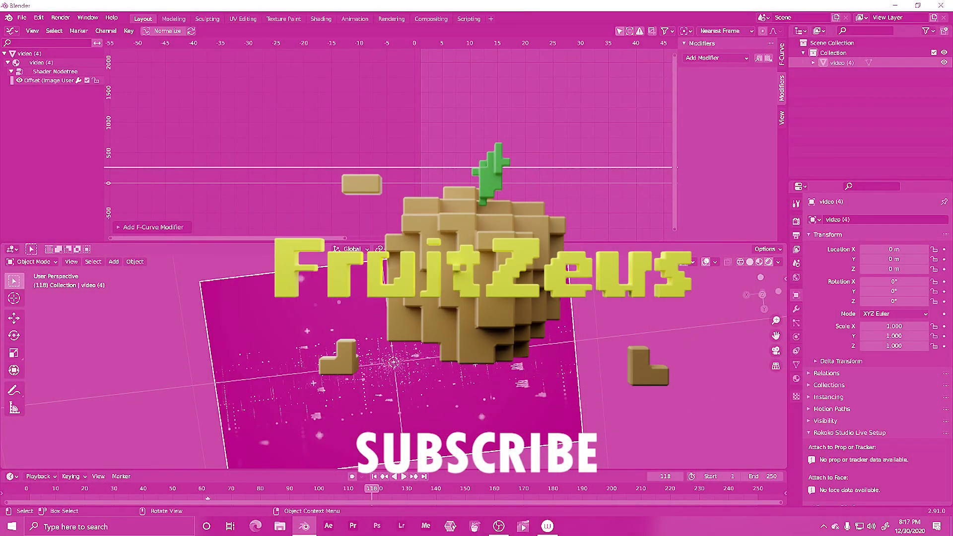
Import Automatic_Fire_01.mov as an image plane via Shift+A Images as Planes.
key("shift+a")
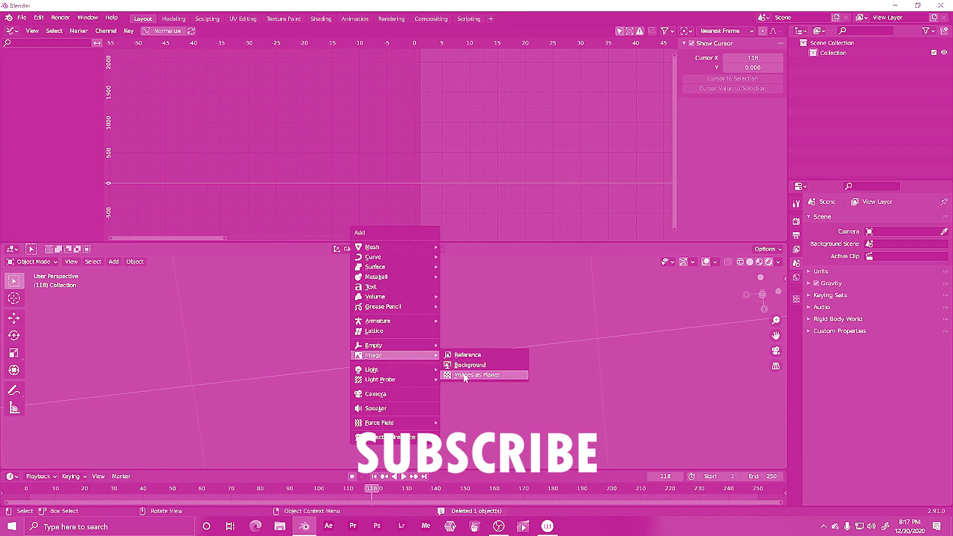
left_click(463, 374)
scroll(478, 214, "down", 2)
scroll(478, 214, "down", 3)
left_click(325, 374)
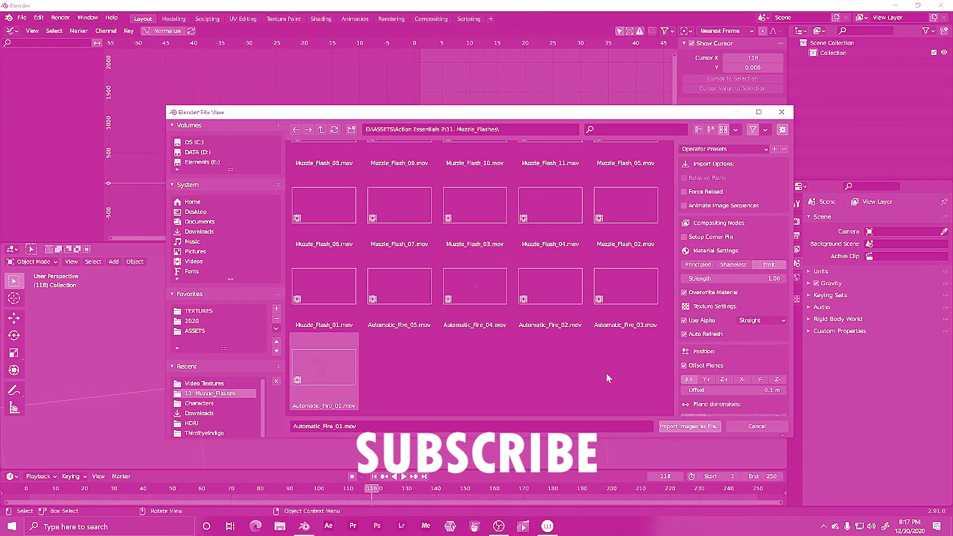
left_click(689, 427)
Play back the new flash plane to check it, then set the current frame to 35.
middle_click_drag(516, 362, 490, 345)
key("space")
key("space")
left_click(323, 44)
key("space")
key("space")
middle_click_drag(387, 338, 395, 369, "ctrl")
middle_click_drag(571, 109, 516, 170, "ctrl")
key("space")
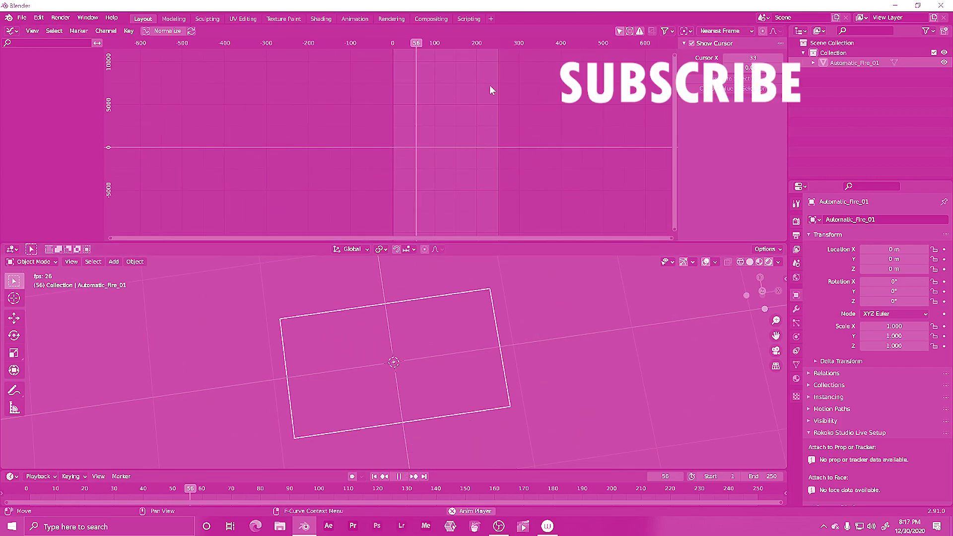
key("space")
left_click(407, 44)
Show the plane's material in the Shader Editor and set the Image Texture frame count to 34.
left_click(12, 30)
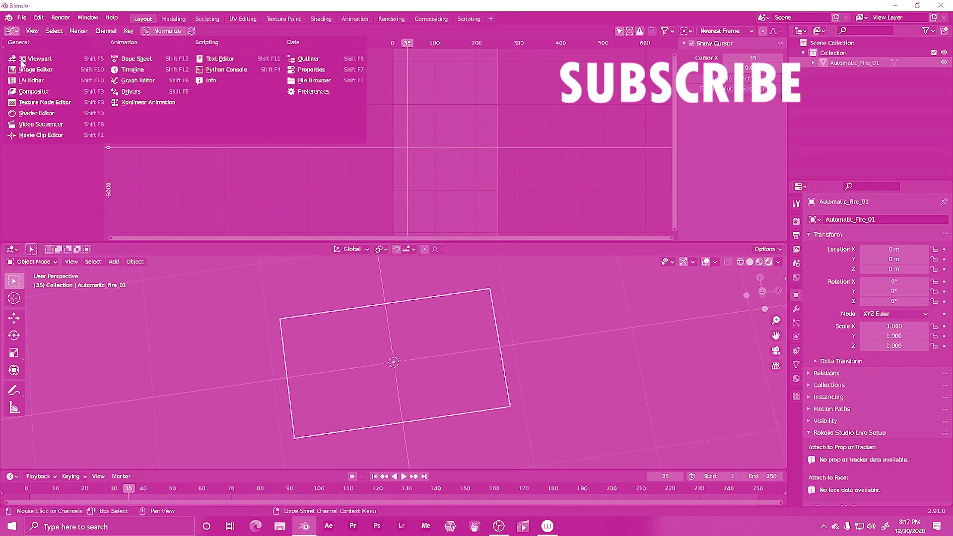
left_click(80, 113)
left_click(364, 153)
key("Escape")
left_click(365, 154)
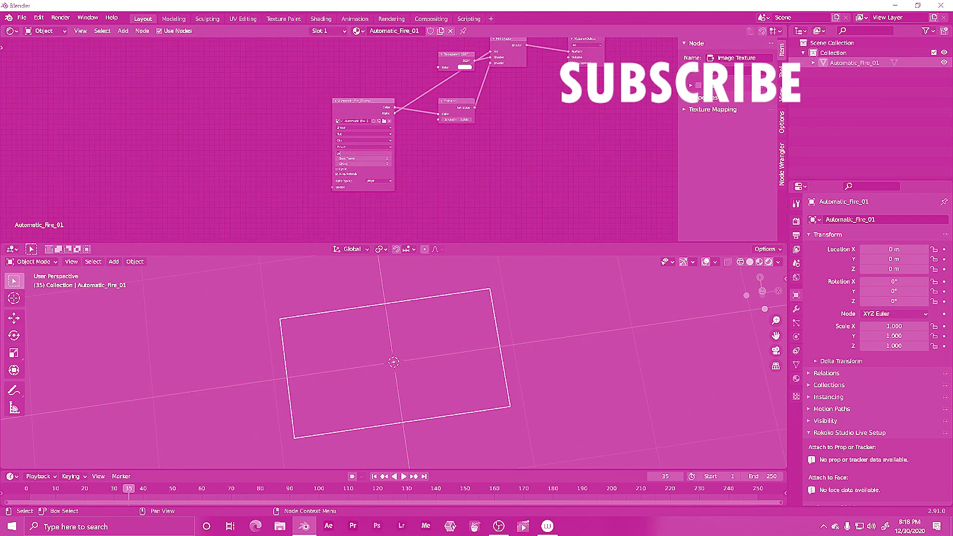